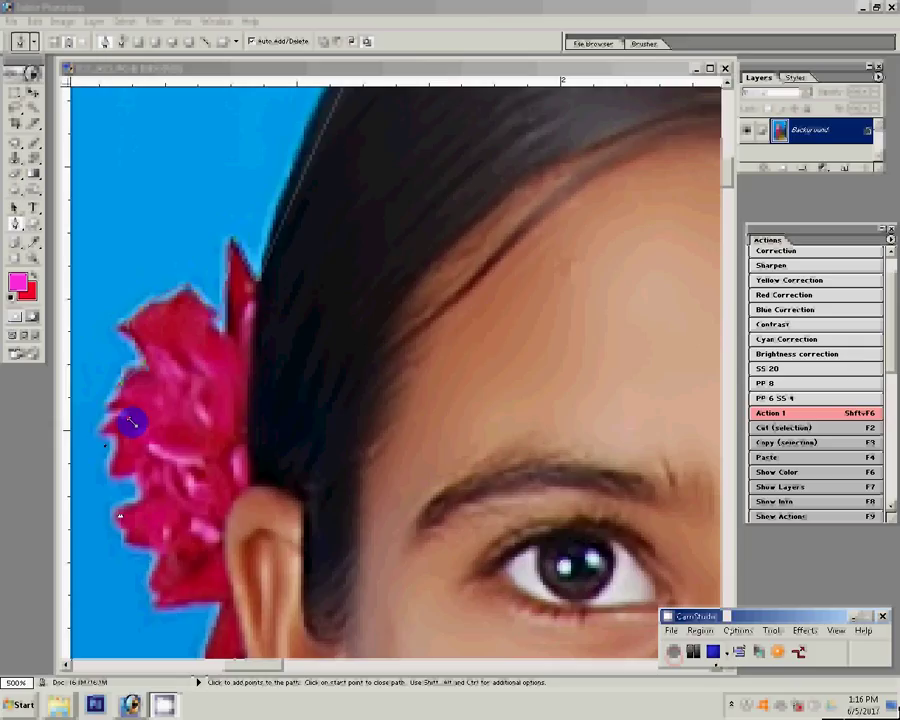
# - Place Pen anchors from the girl's hair flower down her neck, shoulder and arm
pyautogui.moveTo(120, 516); pyautogui.dragTo(131, 222)
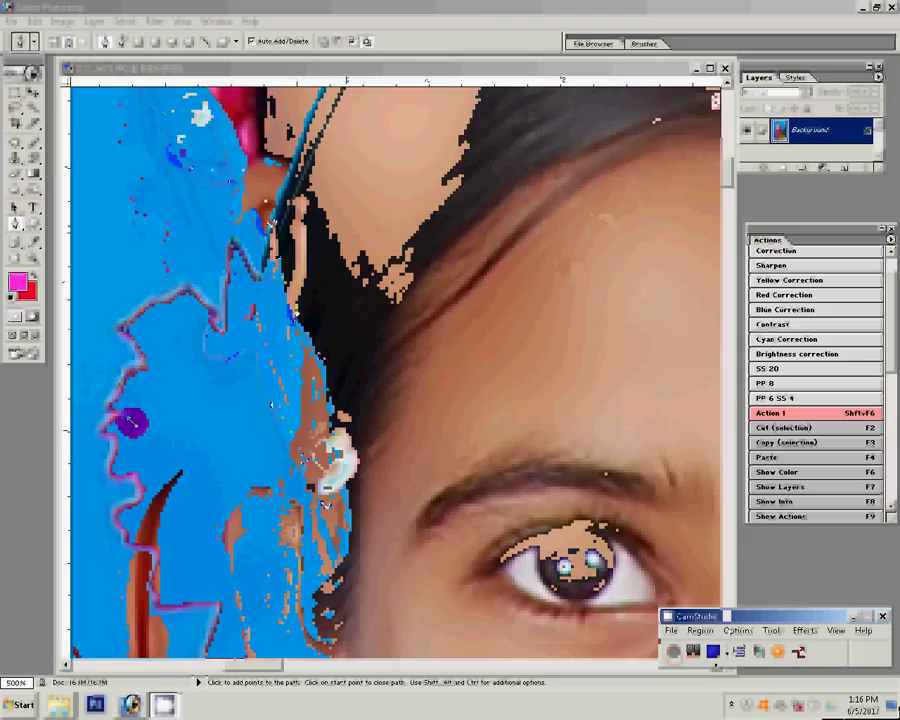
pyautogui.click(283, 392)
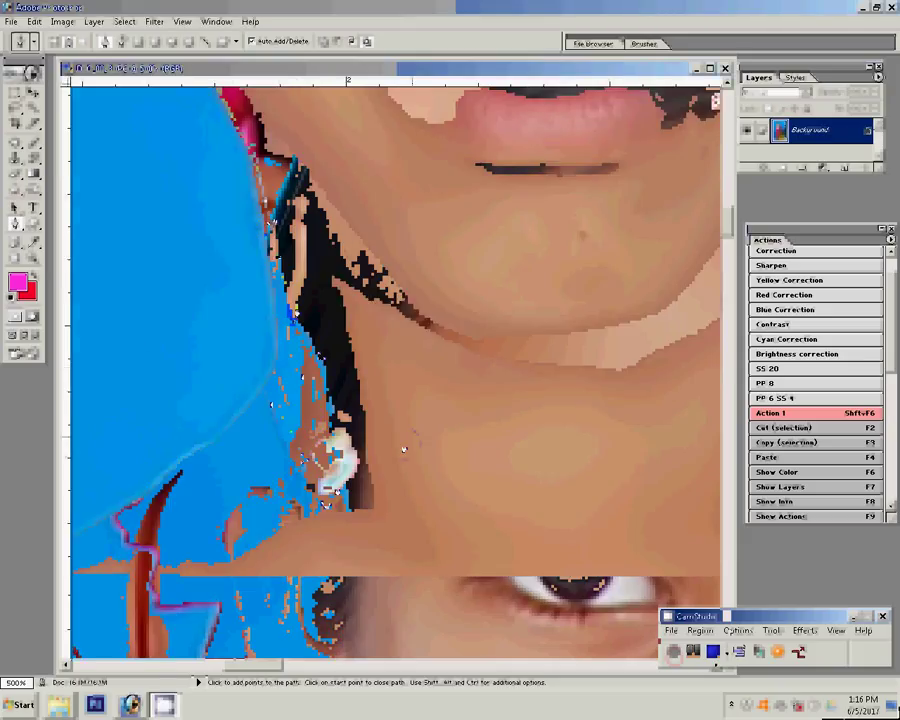
pyautogui.click(249, 422)
pyautogui.click(230, 452)
pyautogui.click(560, 323)
pyautogui.click(440, 364)
pyautogui.click(452, 405)
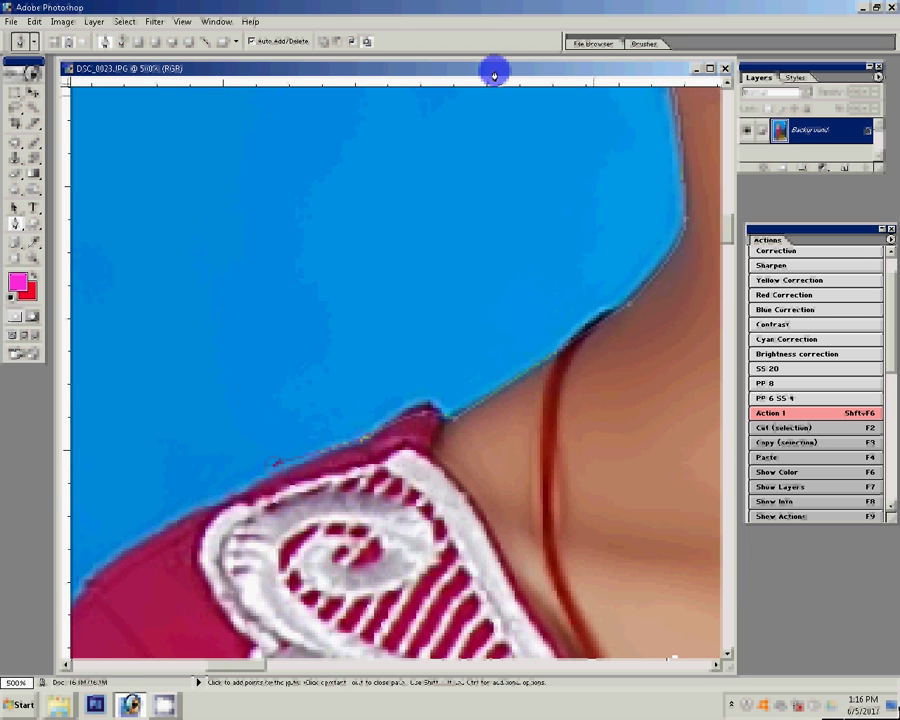
pyautogui.click(180, 497)
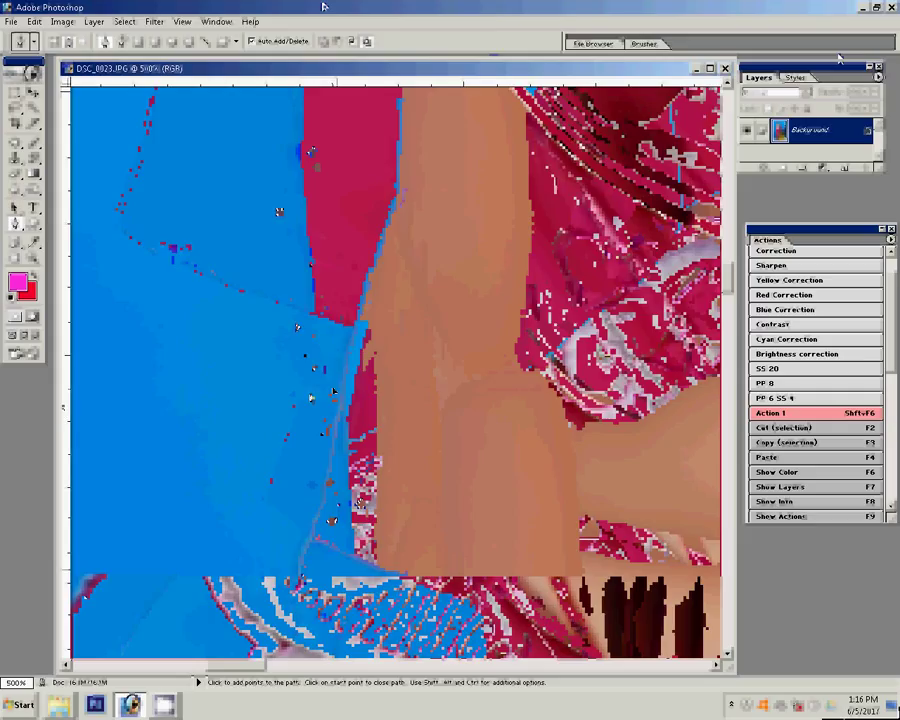
pyautogui.click(287, 438)
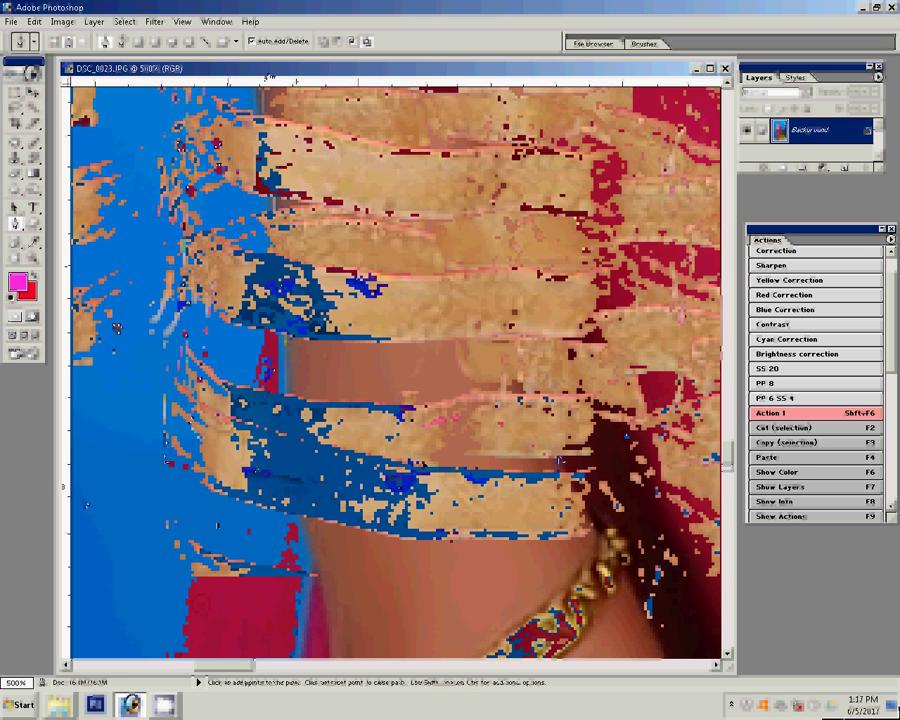
# - Add a path point on the dress edge, then pan down to the boy's feet on the stool
pyautogui.click(407, 456)
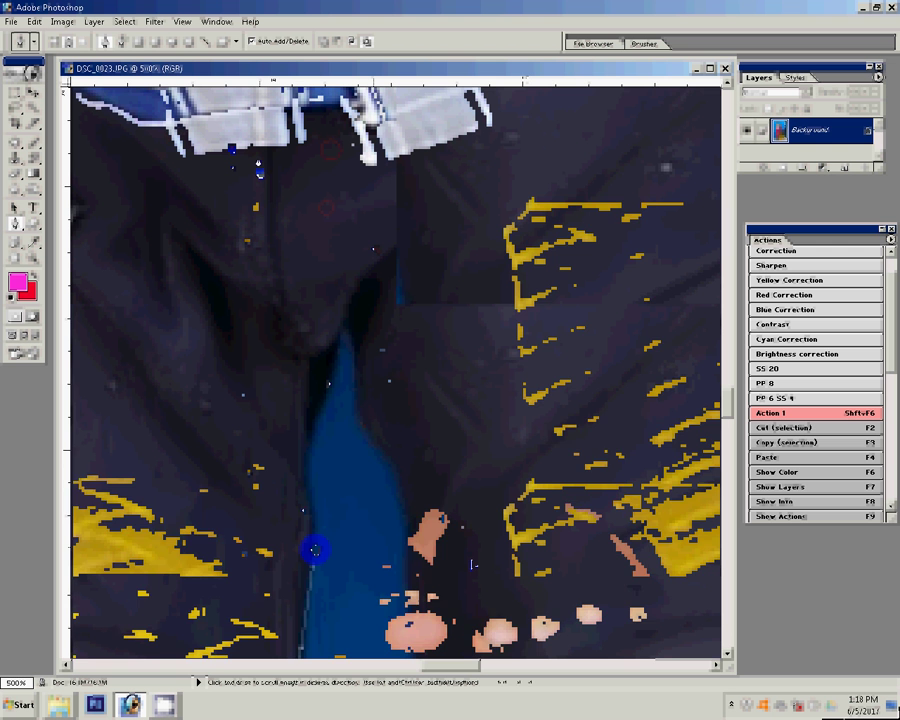
pyautogui.moveTo(472, 565); pyautogui.dragTo(225, 199)
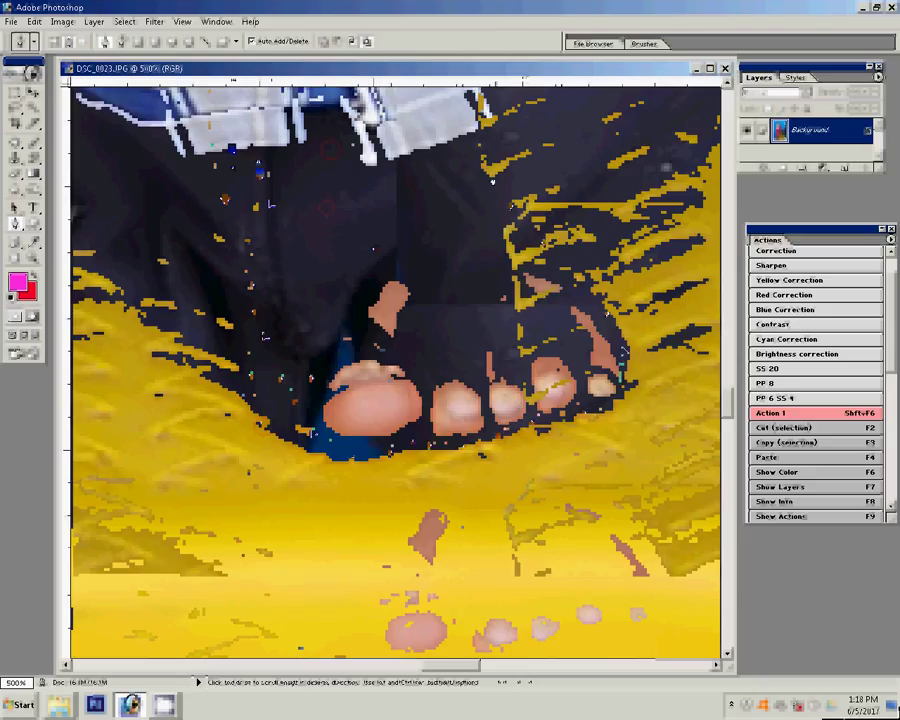
pyautogui.moveTo(306, 490); pyautogui.dragTo(303, 425)
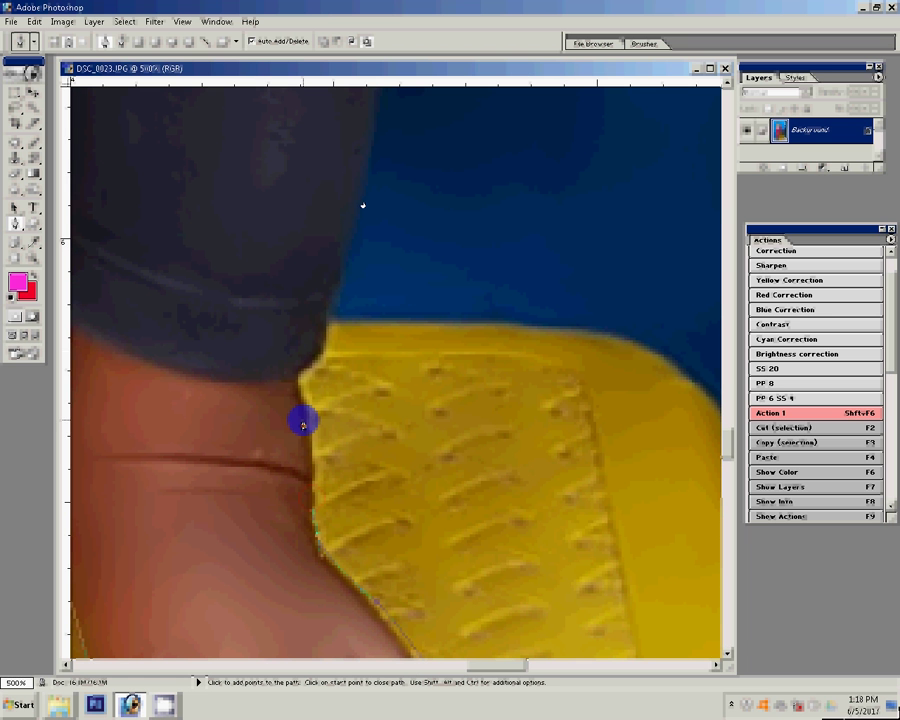
# - Add Pen anchors along the stool edge where the leg meets it
pyautogui.click(333, 484)
pyautogui.click(344, 377)
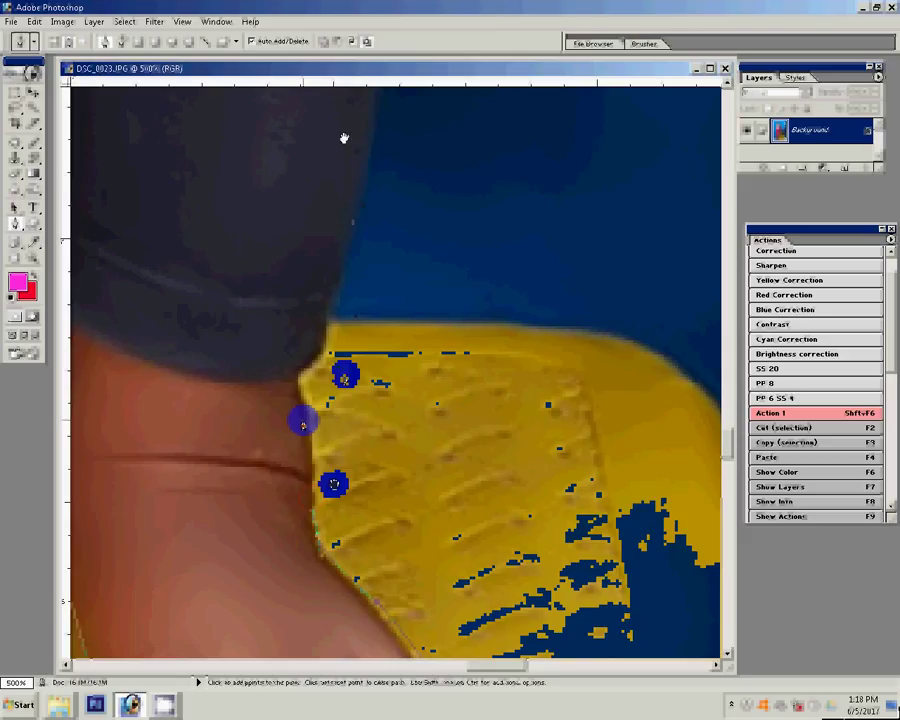
pyautogui.click(393, 466)
pyautogui.click(378, 342)
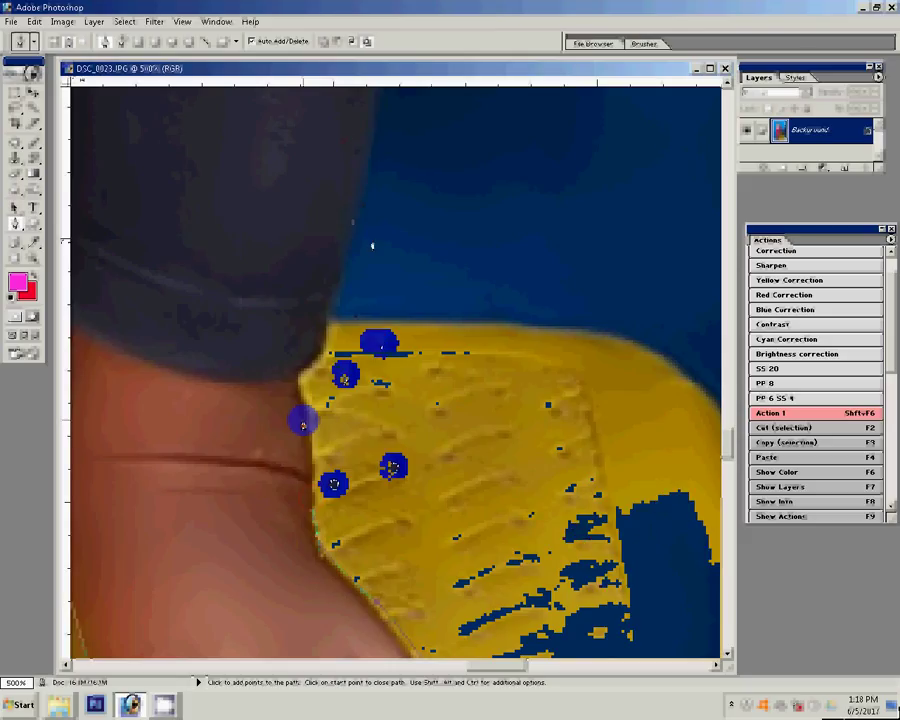
pyautogui.click(338, 345)
pyautogui.click(341, 462)
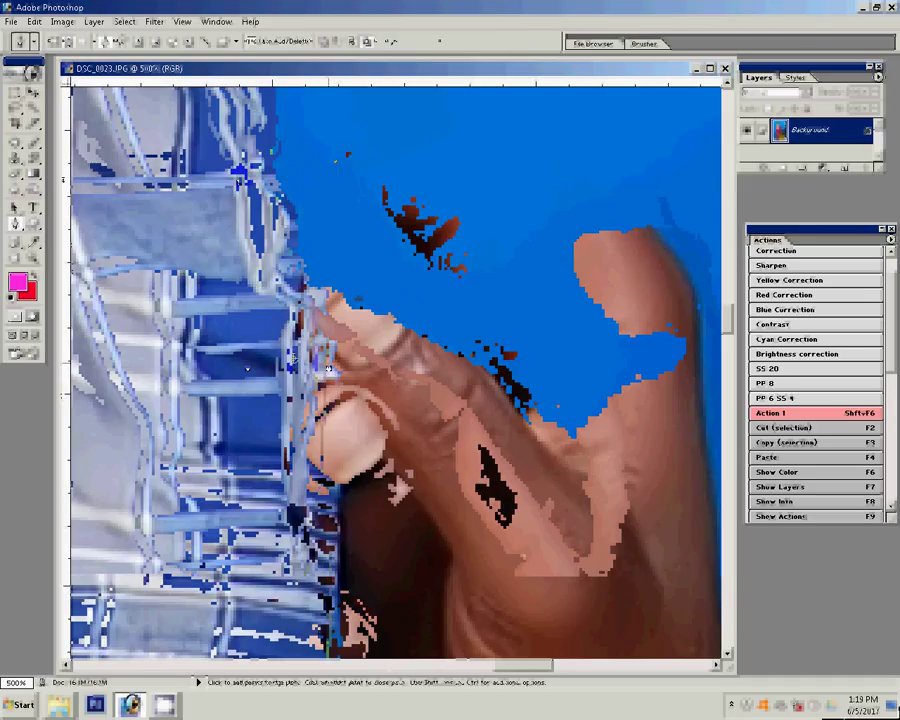
# - Carry the path up along the boy's plaid shirt to an anchor at his cheek
pyautogui.press('s')
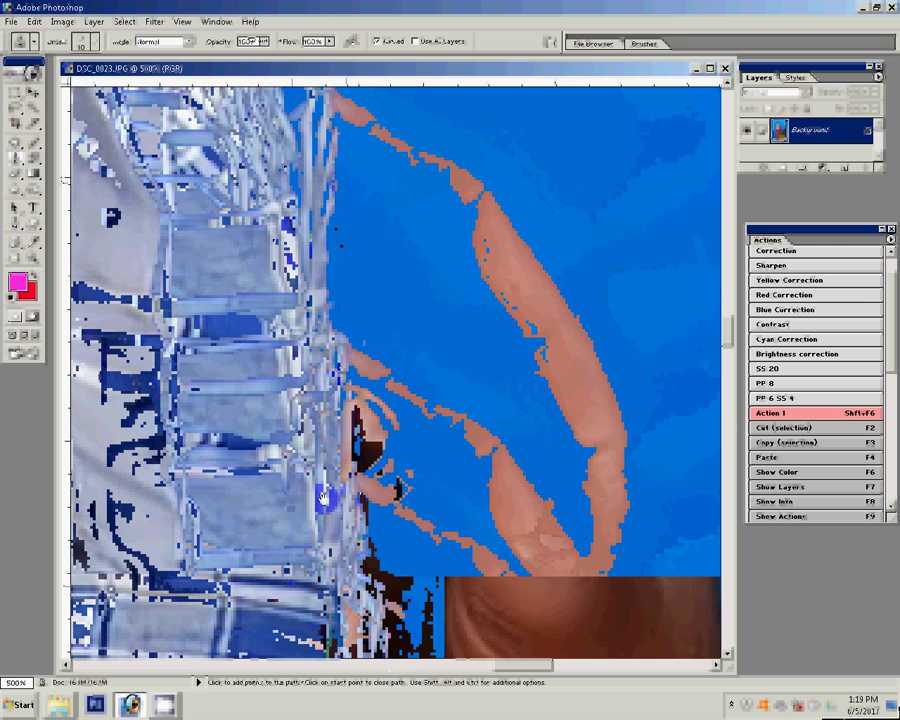
pyautogui.press('p')
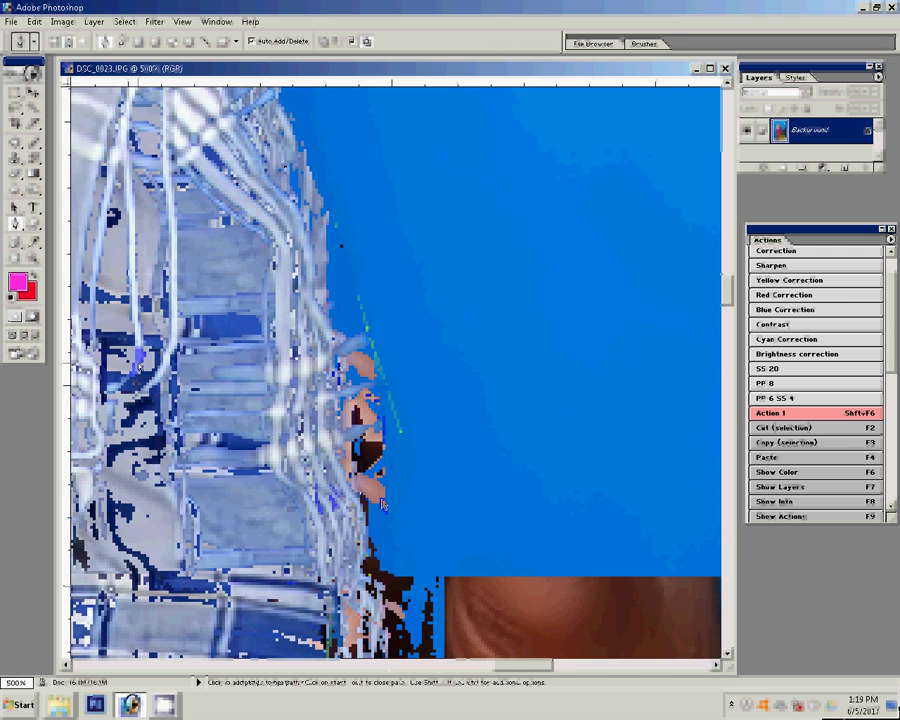
pyautogui.moveTo(383, 503); pyautogui.dragTo(439, 489)
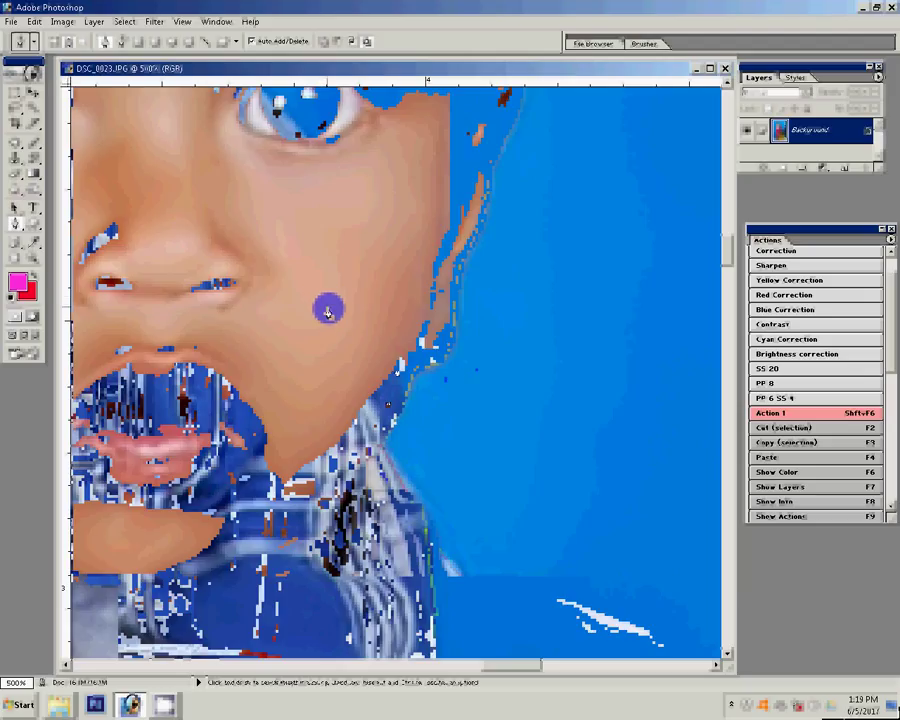
pyautogui.click(440, 376)
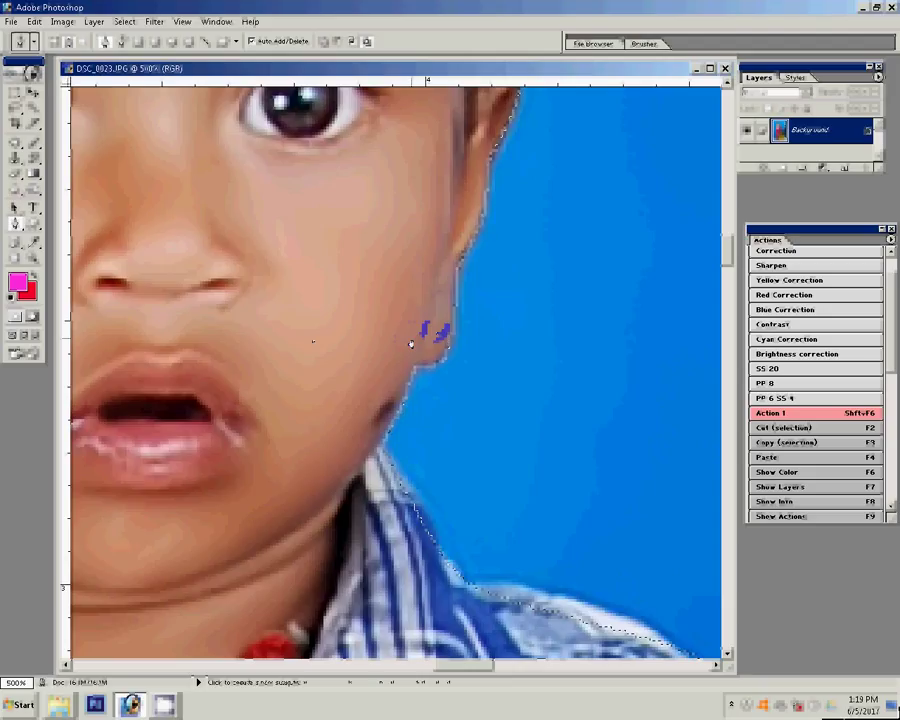
# - Delete the blue backdrop and zoom out to show both children's full figures
pyautogui.press('Delete')
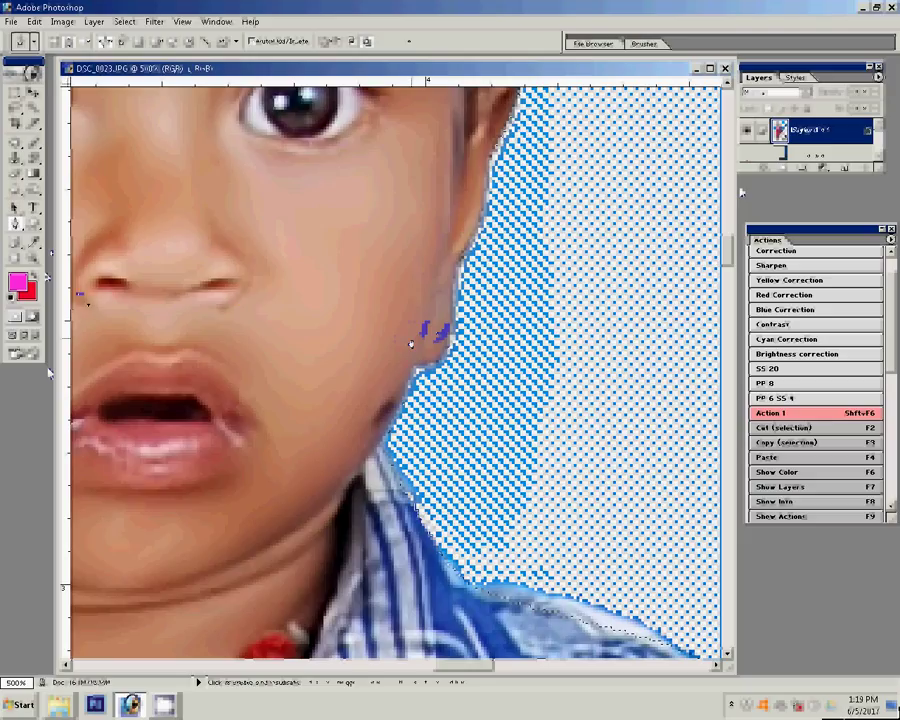
pyautogui.press('z')
pyautogui.rightClick(216, 300)
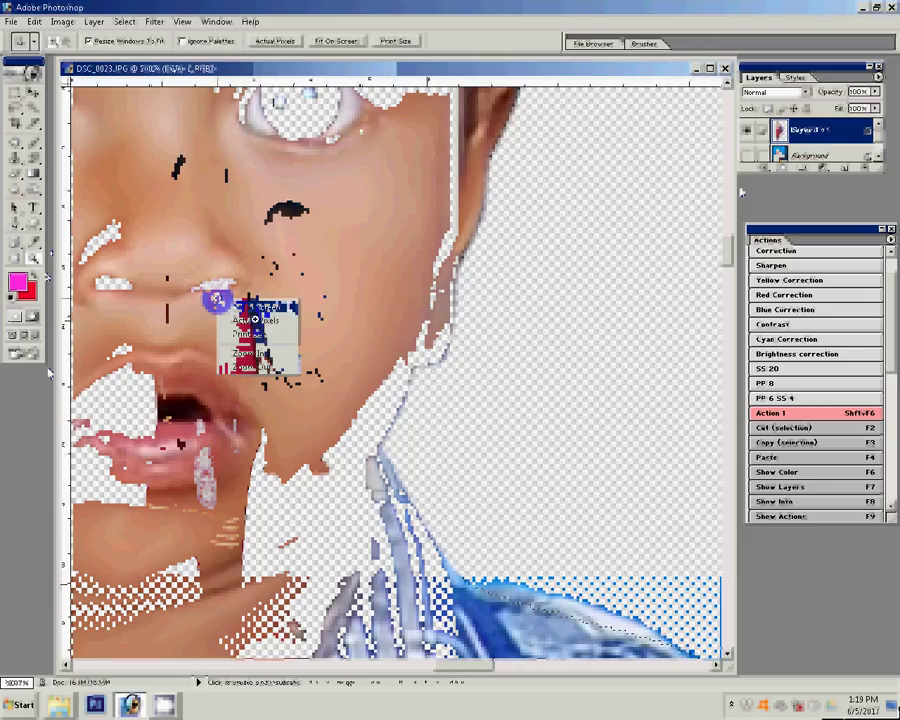
pyautogui.click(255, 366)
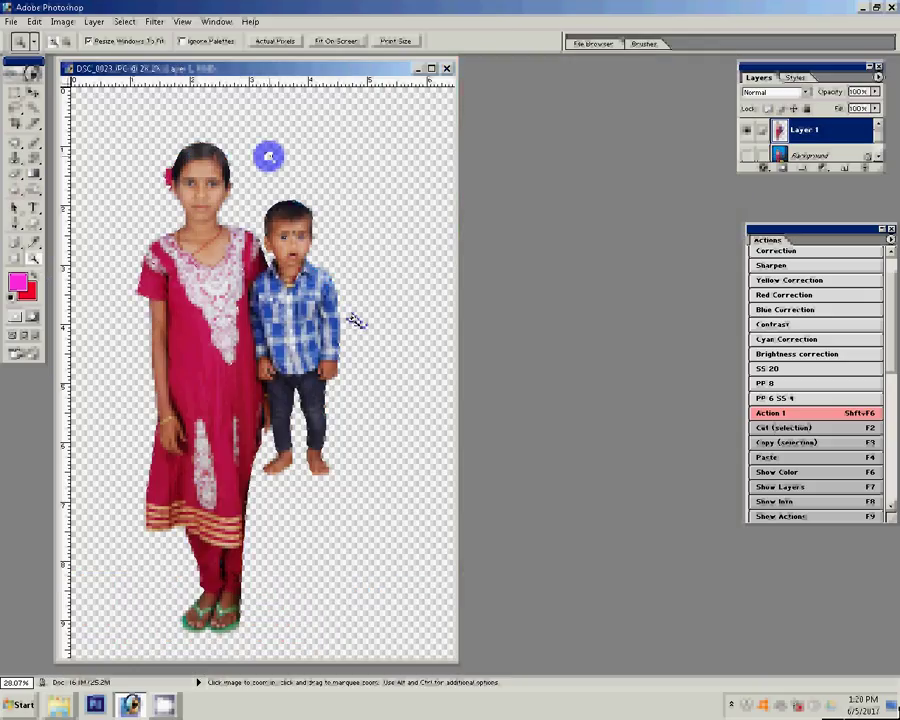
# - Turn the Background layer's visibility back on and zoom in on the yellow stool
pyautogui.click(350, 316)
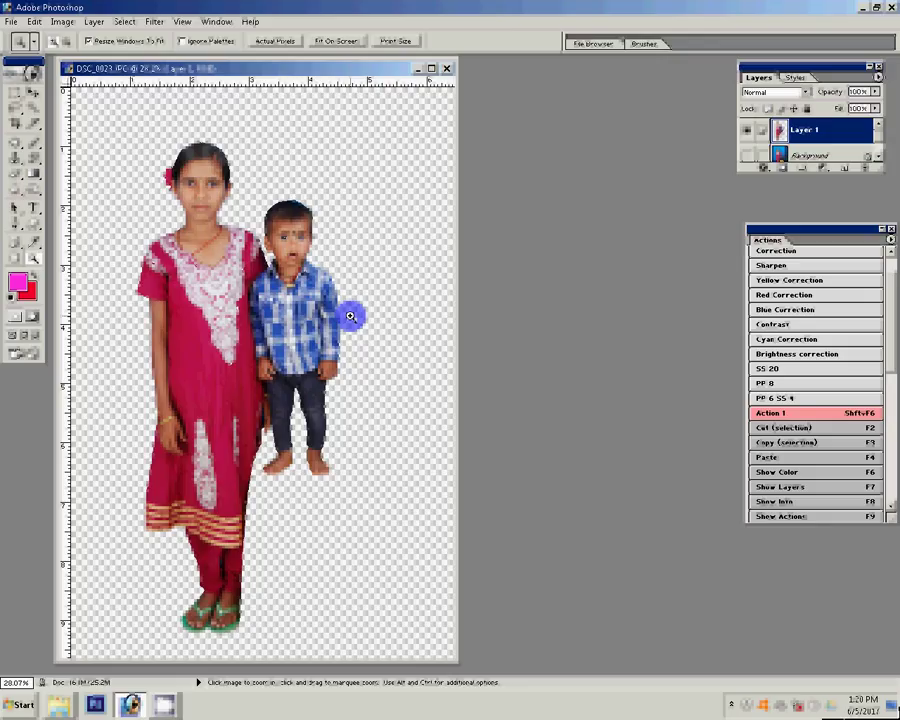
pyautogui.click(135, 239)
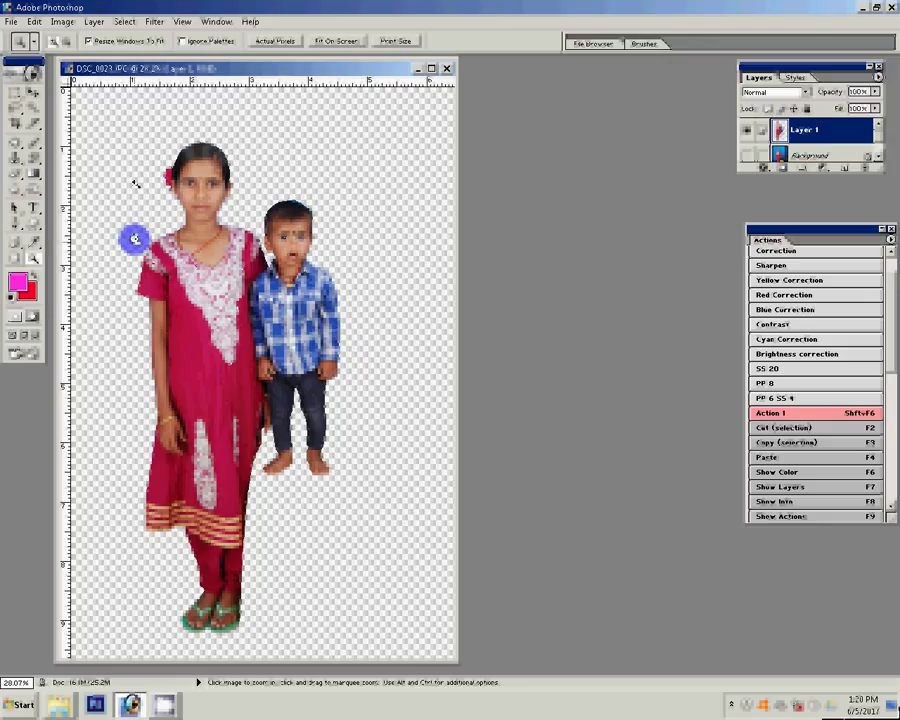
pyautogui.click(746, 156)
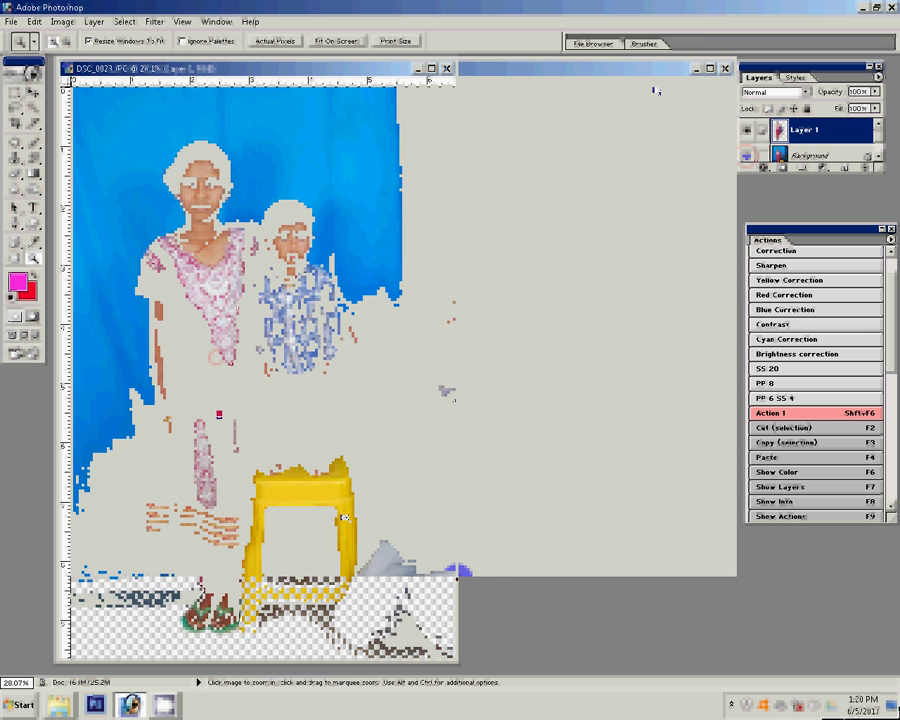
pyautogui.click(499, 458)
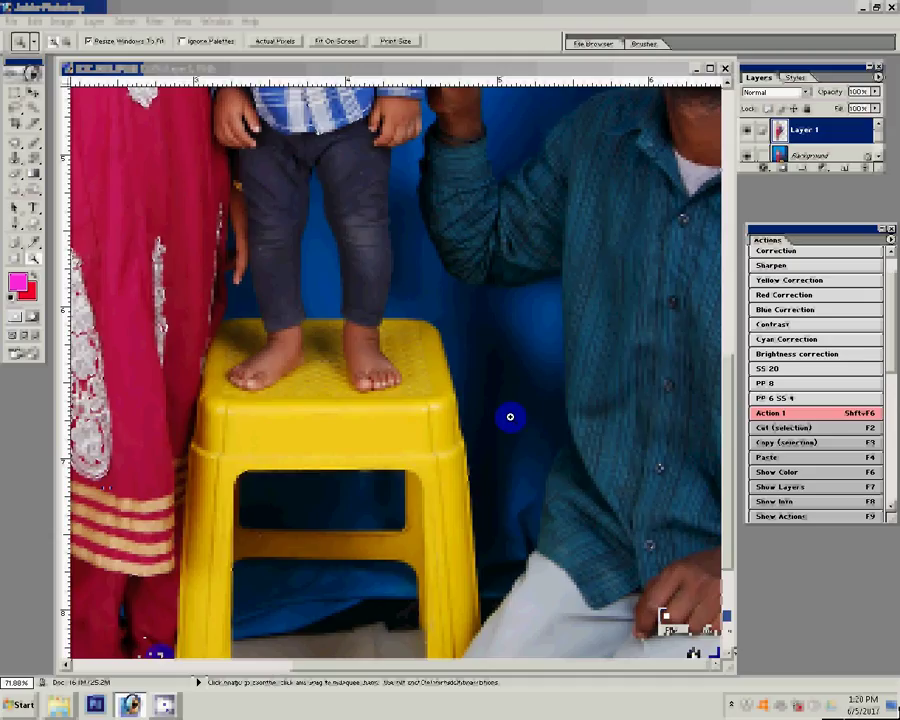
# - With the Background layer active, start a Pen path along the stool's right edge
pyautogui.press('b')
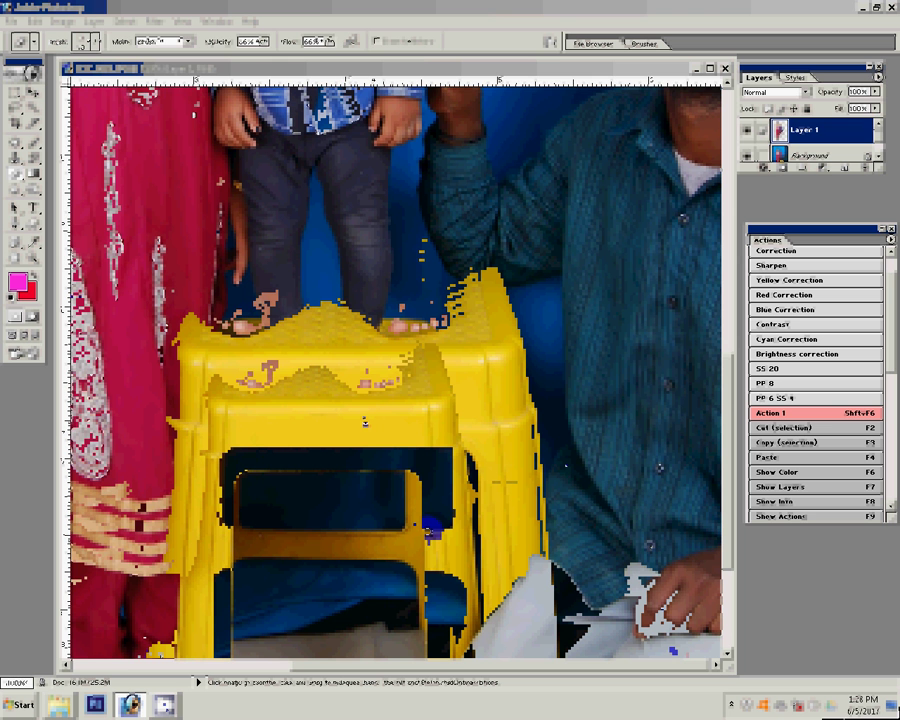
pyautogui.moveTo(805, 155); pyautogui.dragTo(819, 177)
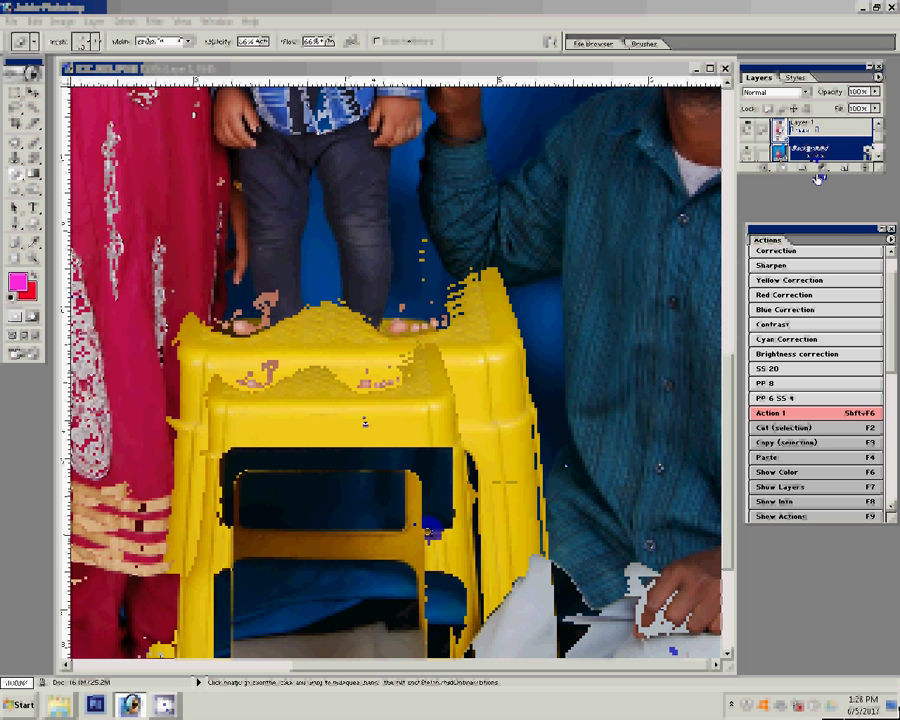
pyautogui.press('z')
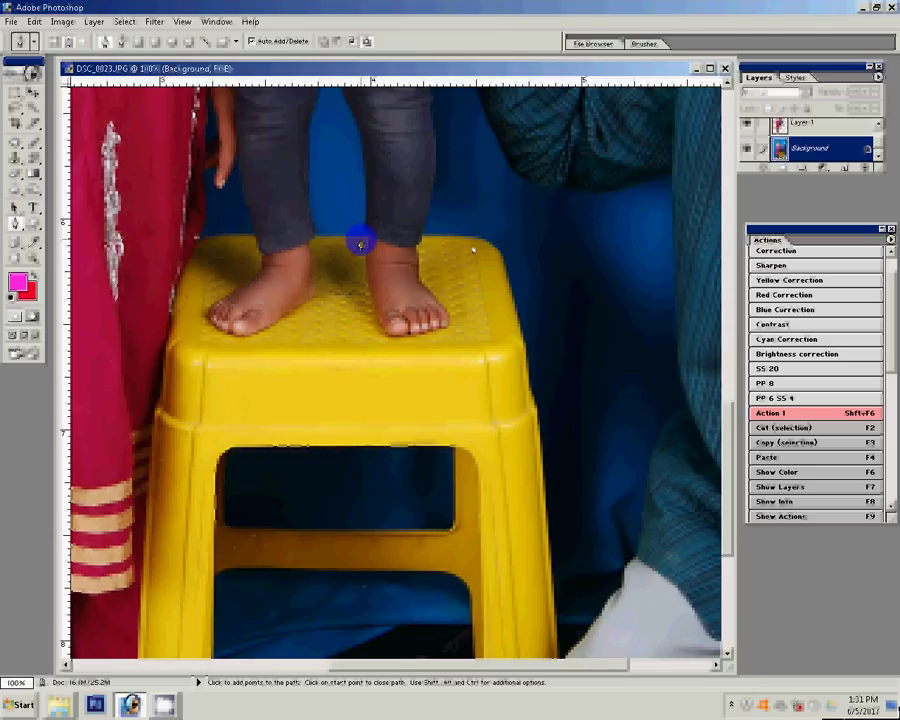
pyautogui.click(512, 300)
pyautogui.click(536, 426)
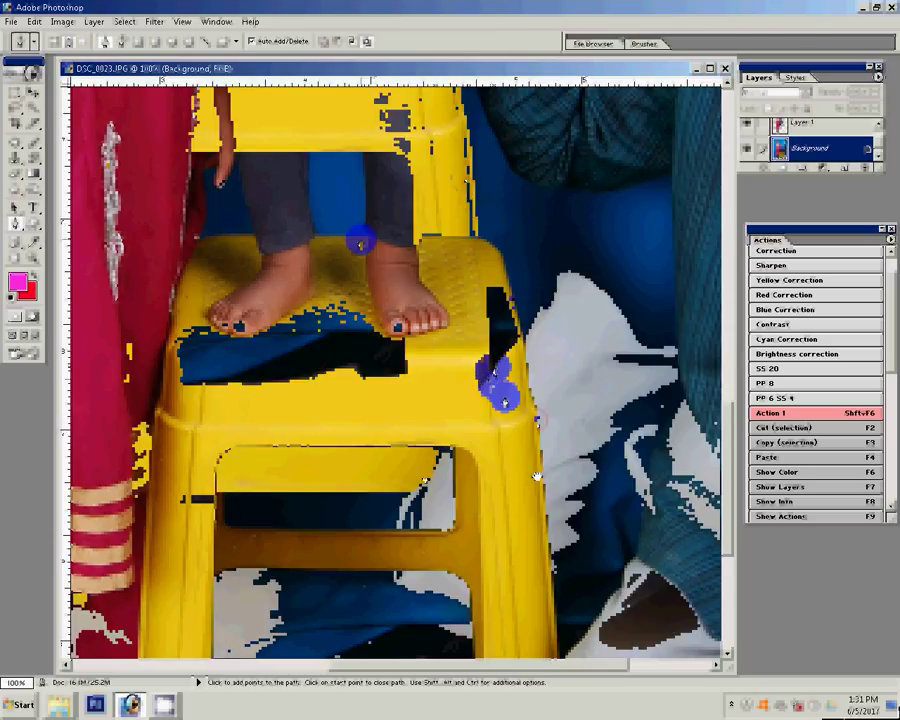
# - Trace the stool's left side and the child's leg, then make the cut-out layer active
pyautogui.click(176, 521)
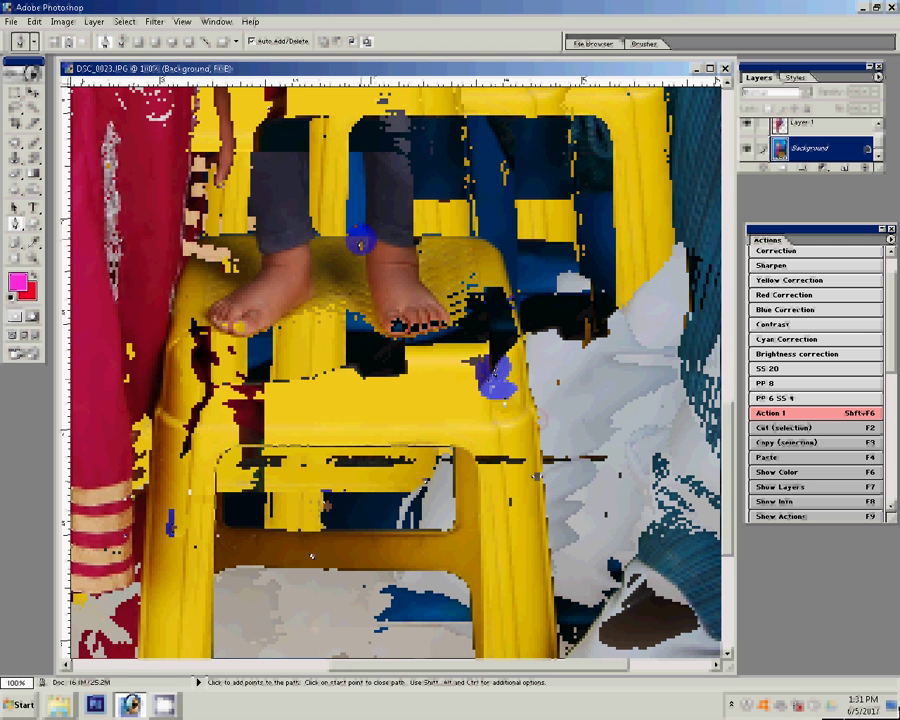
pyautogui.click(240, 224)
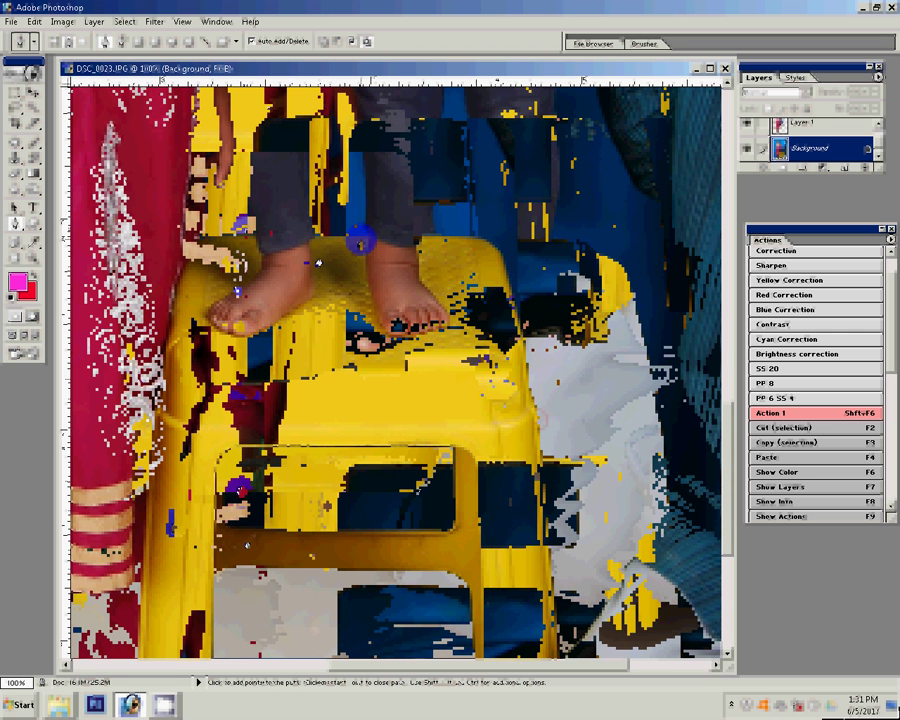
pyautogui.click(236, 351)
pyautogui.click(200, 400)
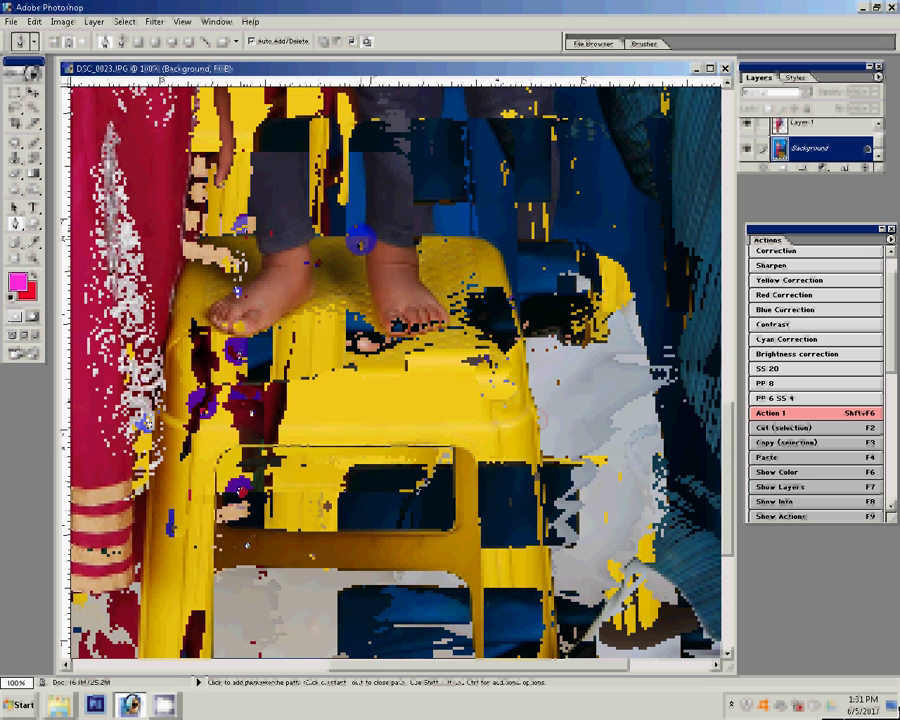
pyautogui.click(226, 426)
pyautogui.click(207, 449)
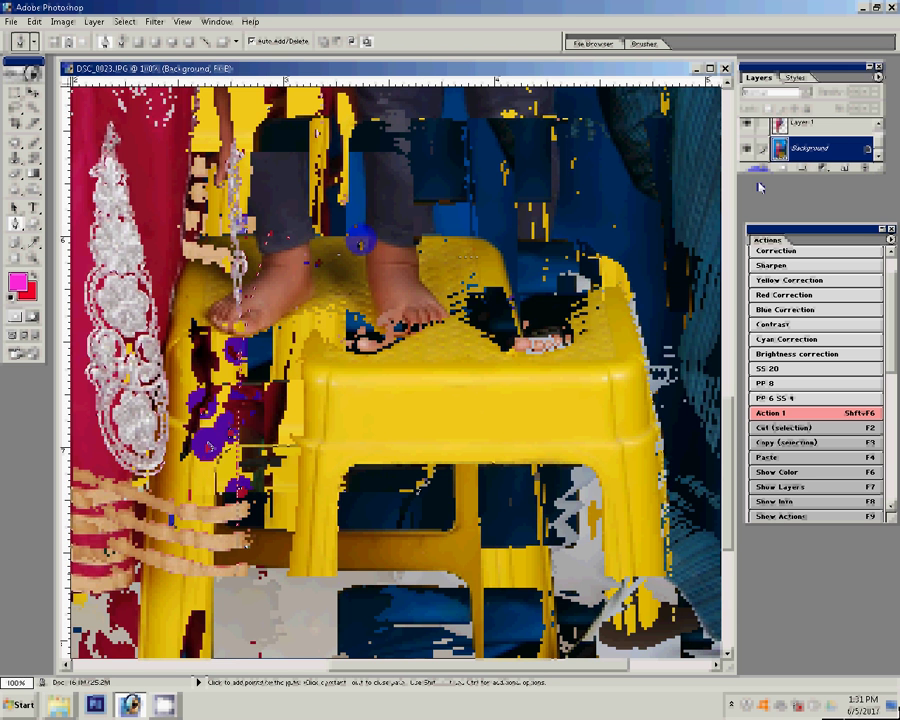
pyautogui.click(816, 160)
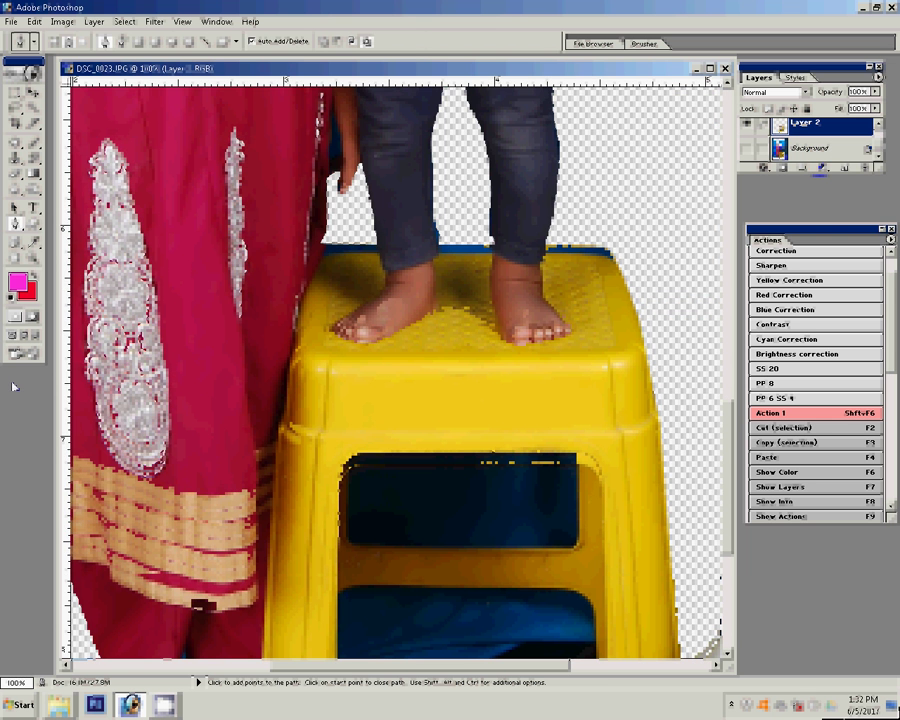
# - Zoom on the stool and outline its inner openings with the Pen tool
pyautogui.click(32, 257)
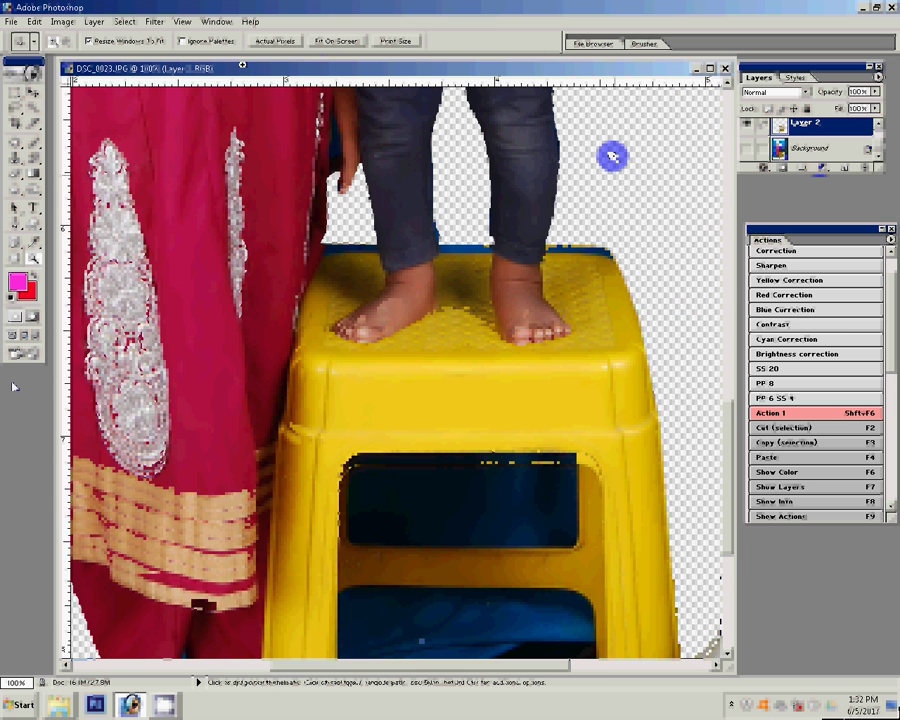
pyautogui.hotkey('ctrl', '-')
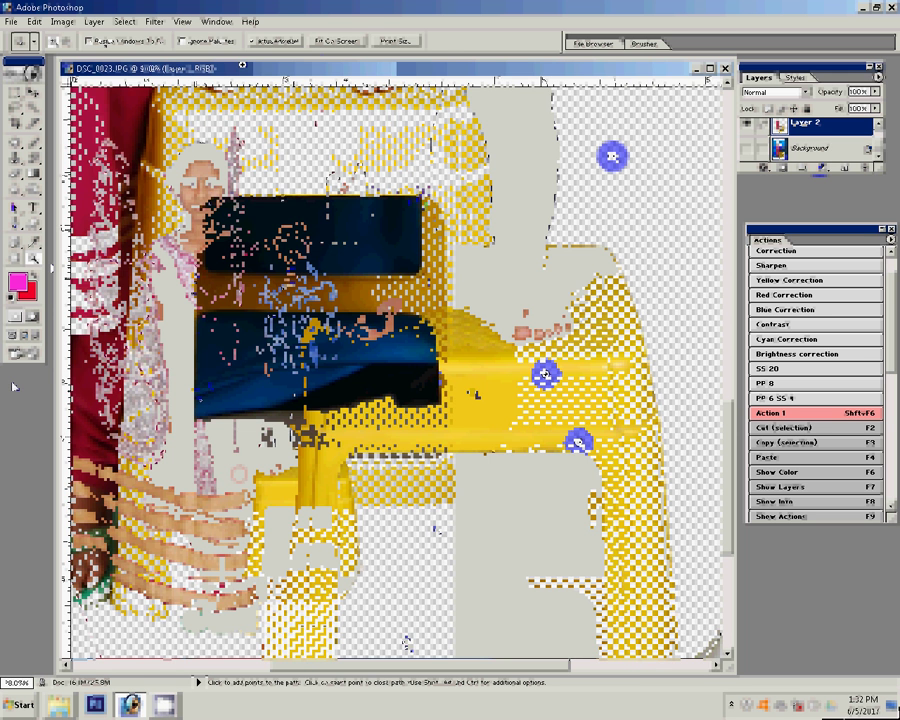
pyautogui.click(425, 316)
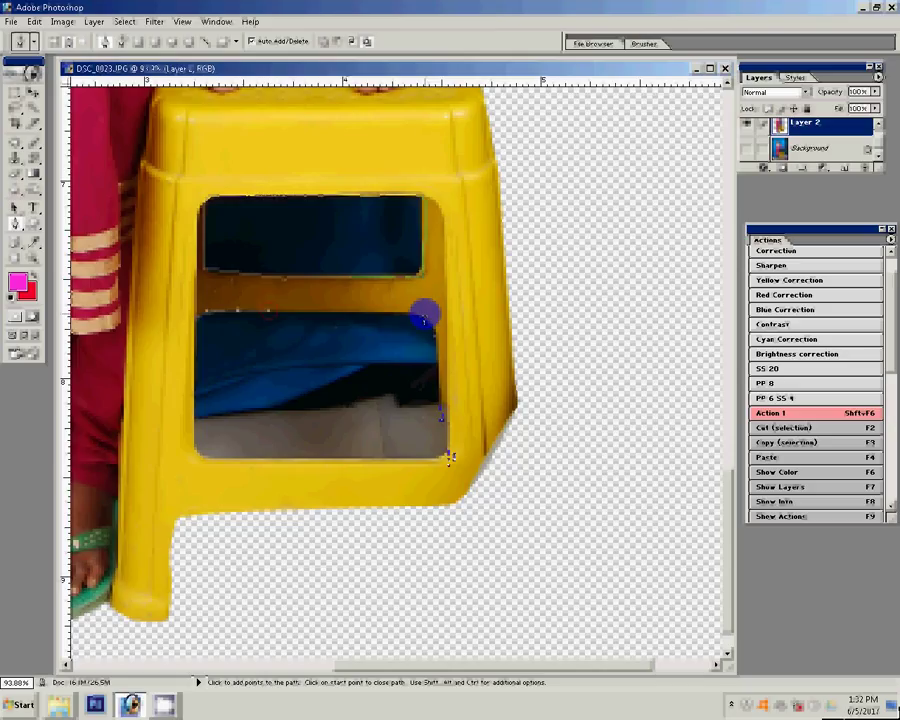
pyautogui.click(450, 457)
pyautogui.click(194, 324)
# - Delete the backdrop inside the openings, deselect, and zoom out to the whole cut-out
pyautogui.press('Delete')
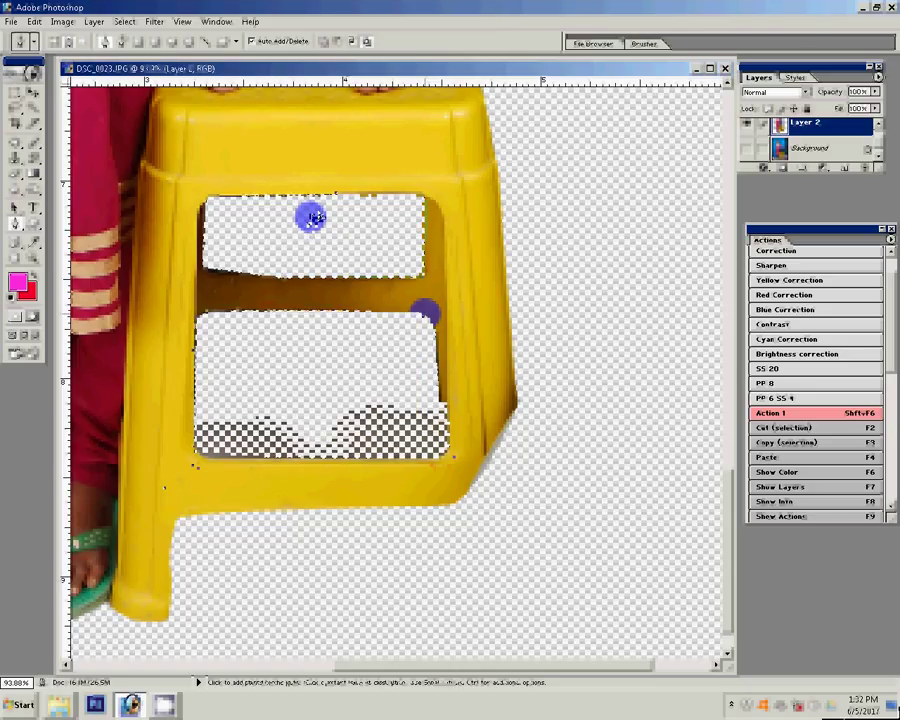
pyautogui.hotkey('ctrl', 'd')
pyautogui.press('z')
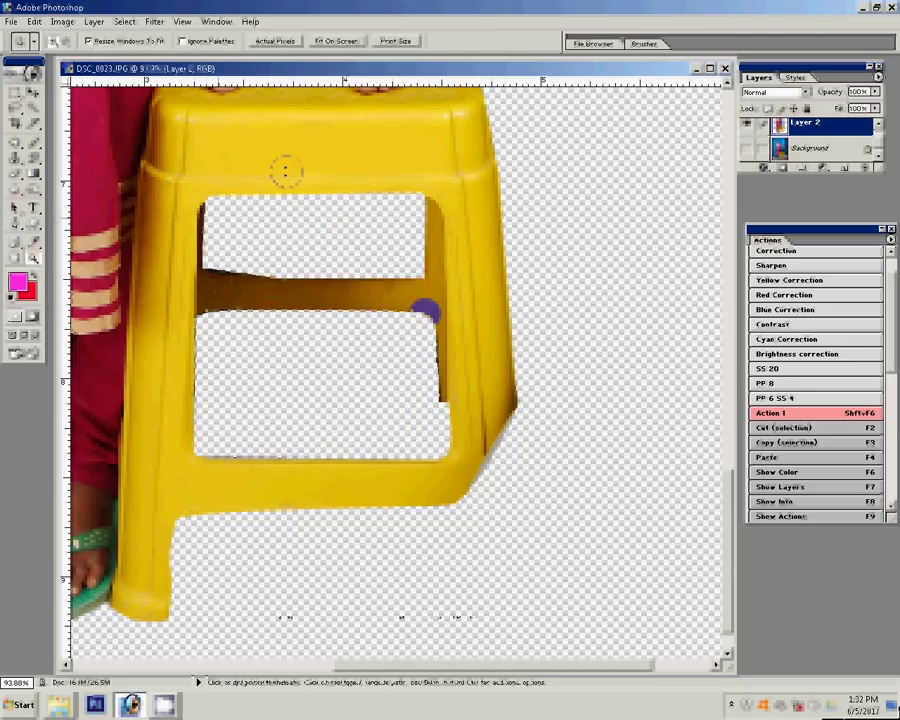
pyautogui.keyDown('alt'); pyautogui.click(425, 310); pyautogui.keyUp('alt')
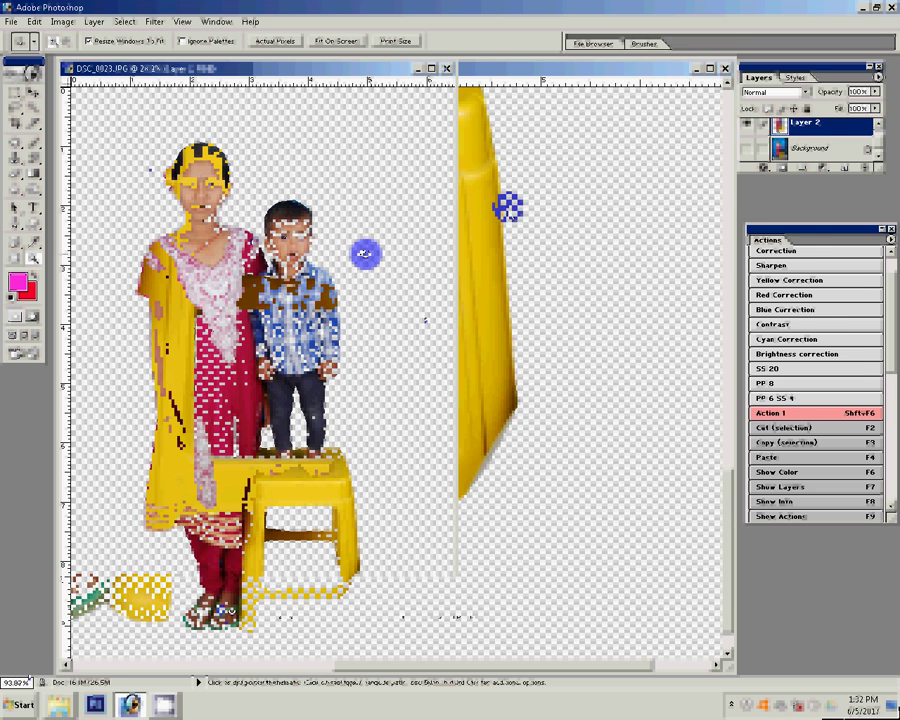
# - Browse in Explorer to the M > VOL 02 folder to open the MR680 template
pyautogui.click(33, 655)
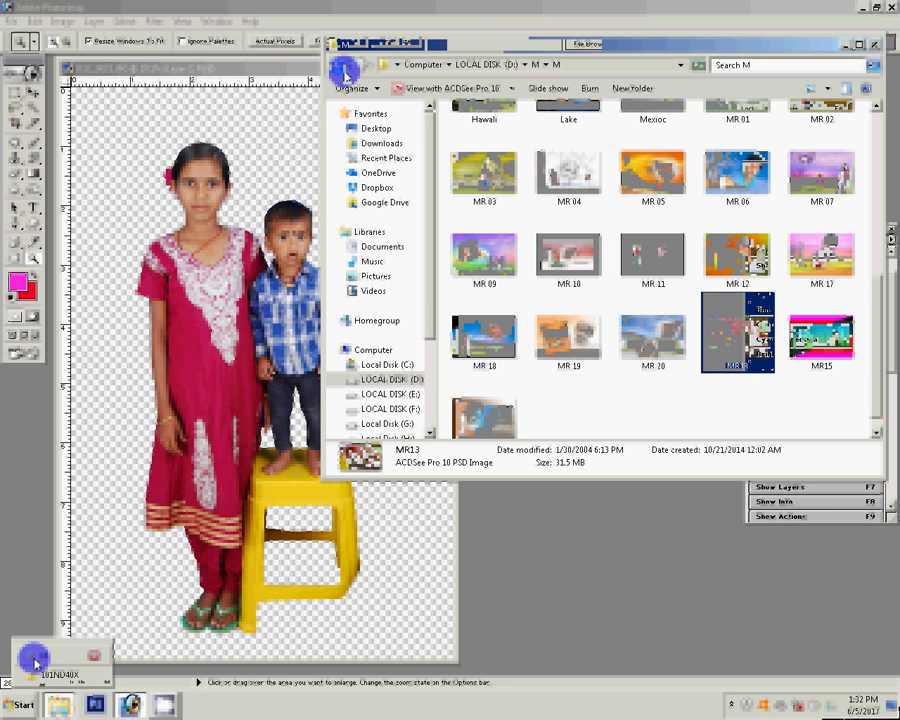
pyautogui.click(343, 72)
pyautogui.click(367, 146)
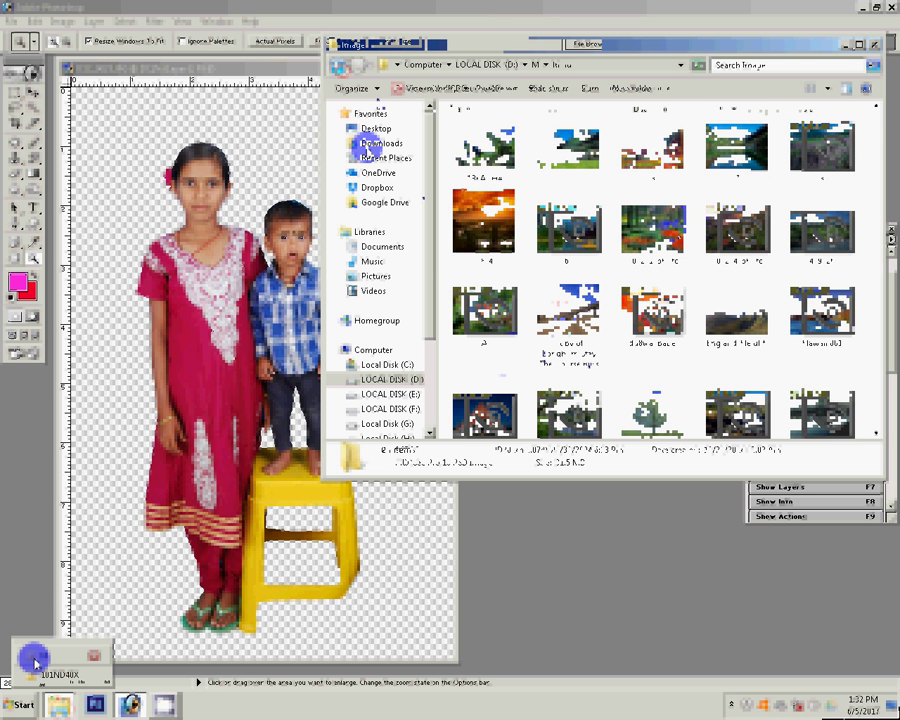
pyautogui.click(340, 72)
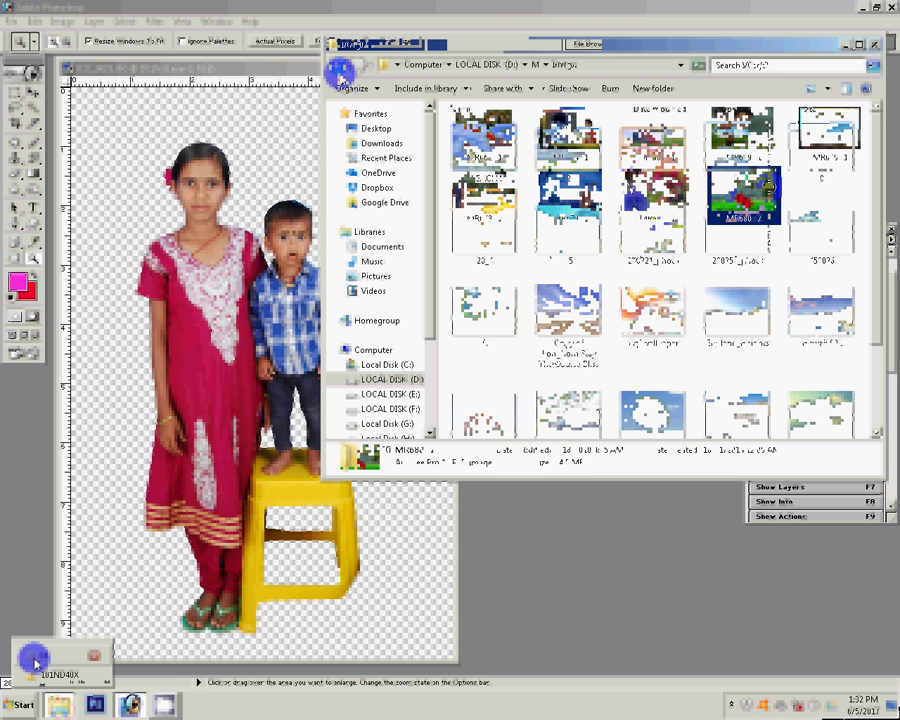
pyautogui.click(340, 72)
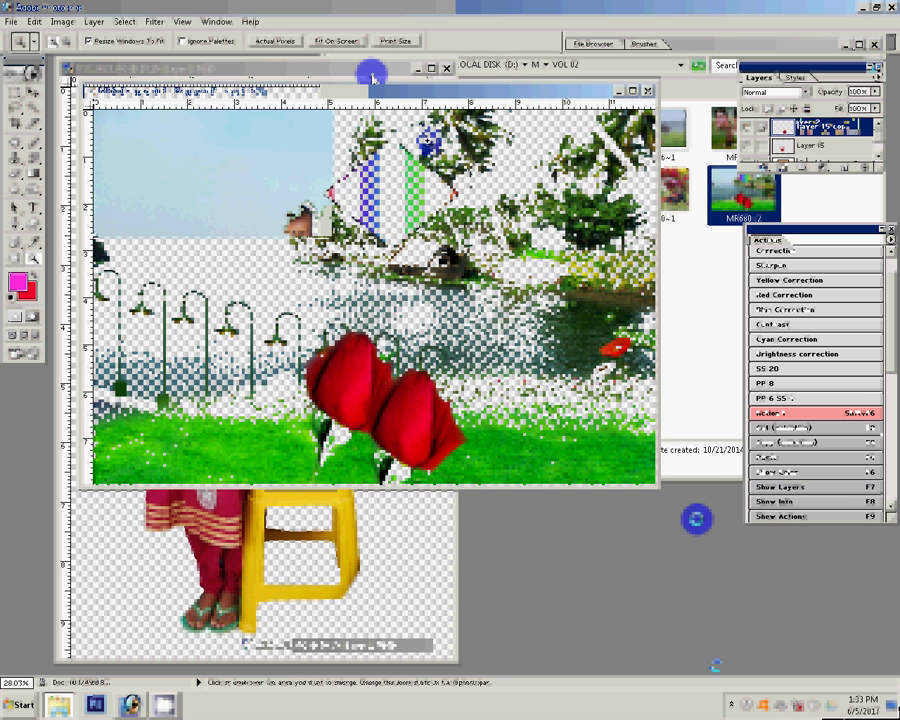
# - Drag the children-and-stool cutout into MR680 and scale it down to 64%
pyautogui.press('v')
pyautogui.moveTo(333, 72); pyautogui.dragTo(370, 87)
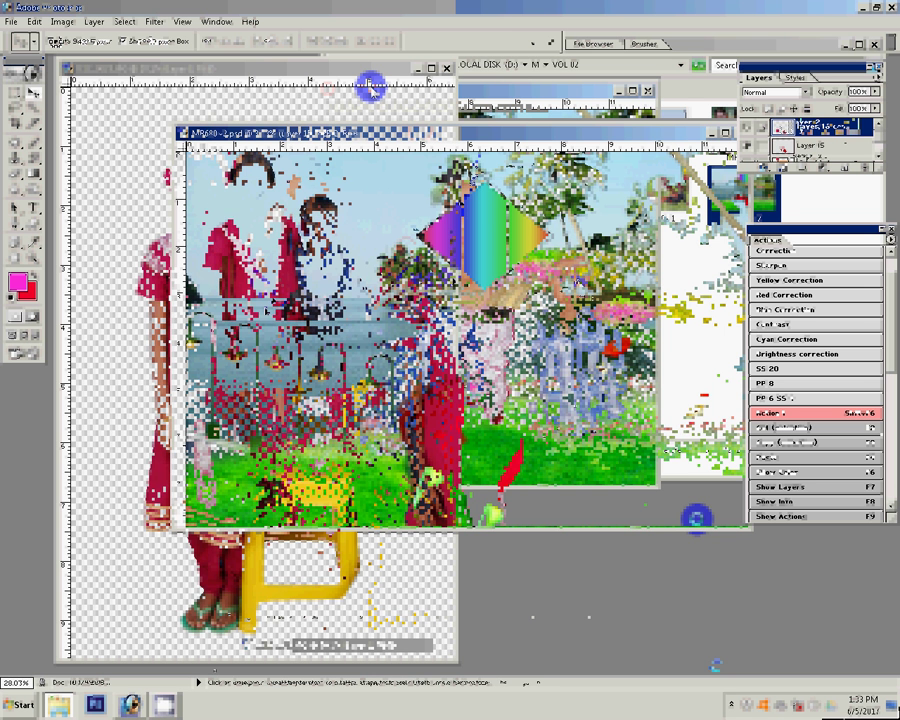
pyautogui.hotkey('ctrl', 't')
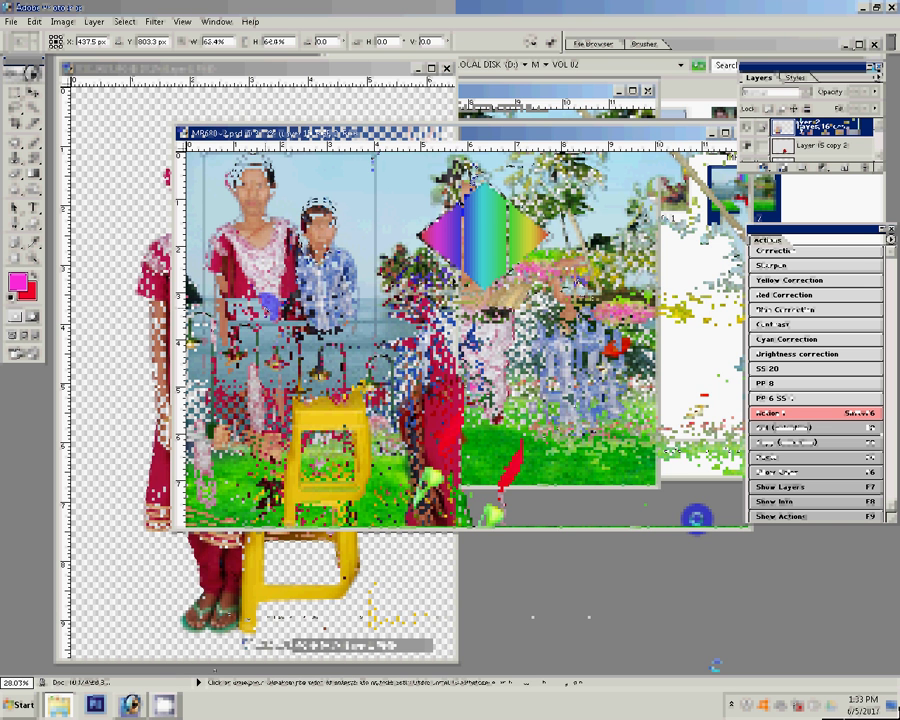
pyautogui.press('Return')
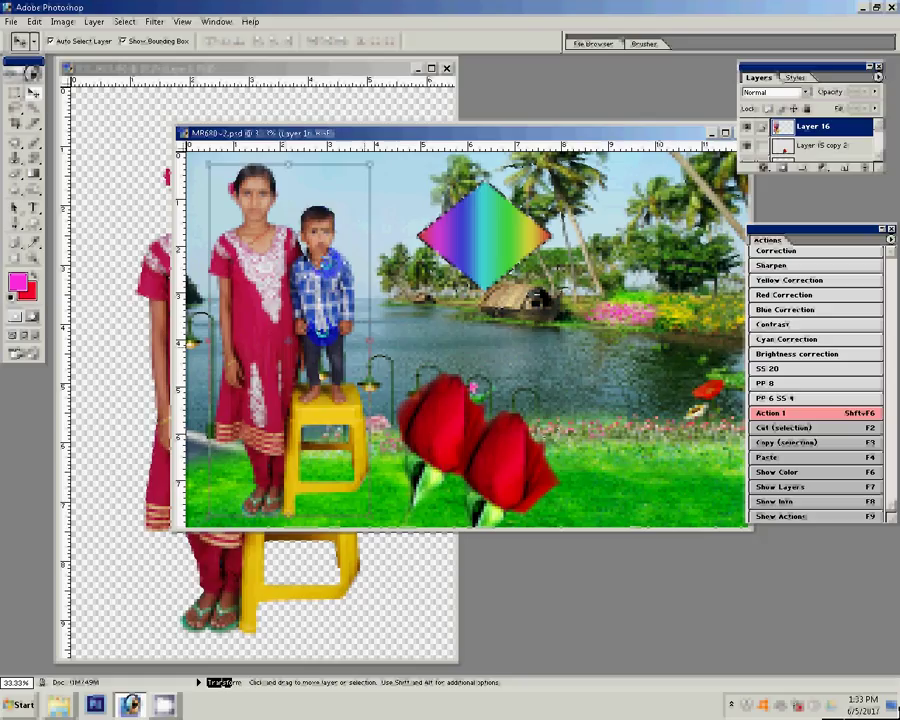
# - Place a duplicate of the pair further right, enlarged to 136%
pyautogui.moveTo(255, 300); pyautogui.dragTo(545, 350)
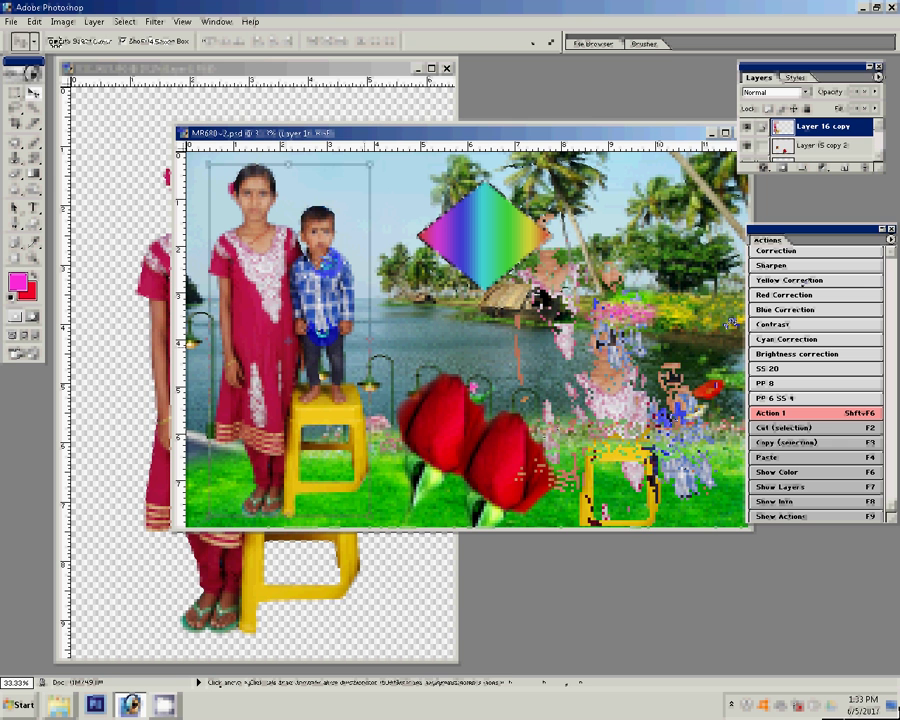
pyautogui.click(760, 303)
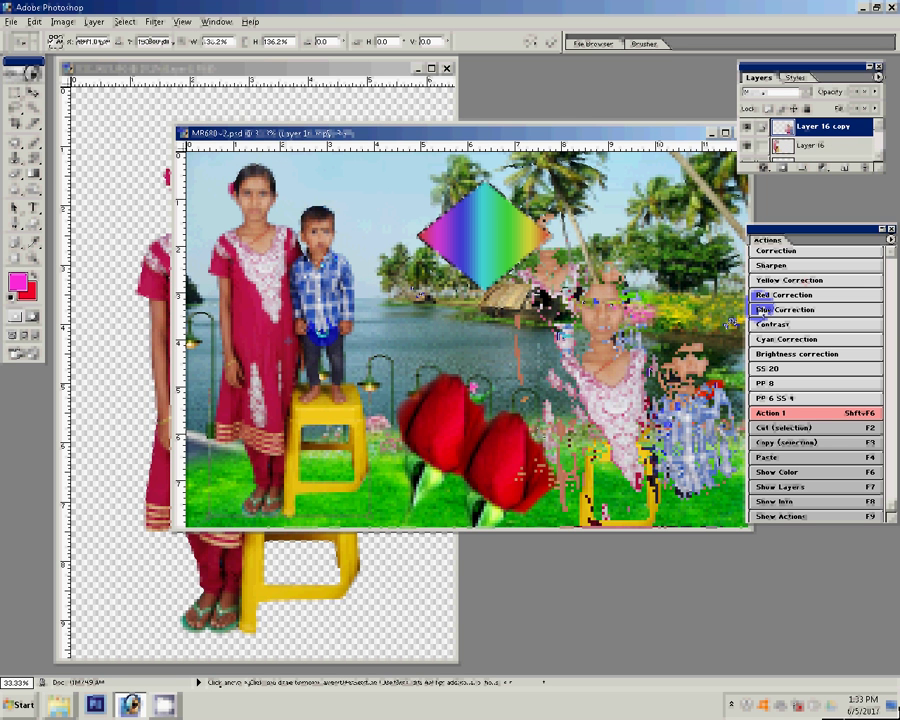
pyautogui.click(123, 175)
pyautogui.click(18, 97)
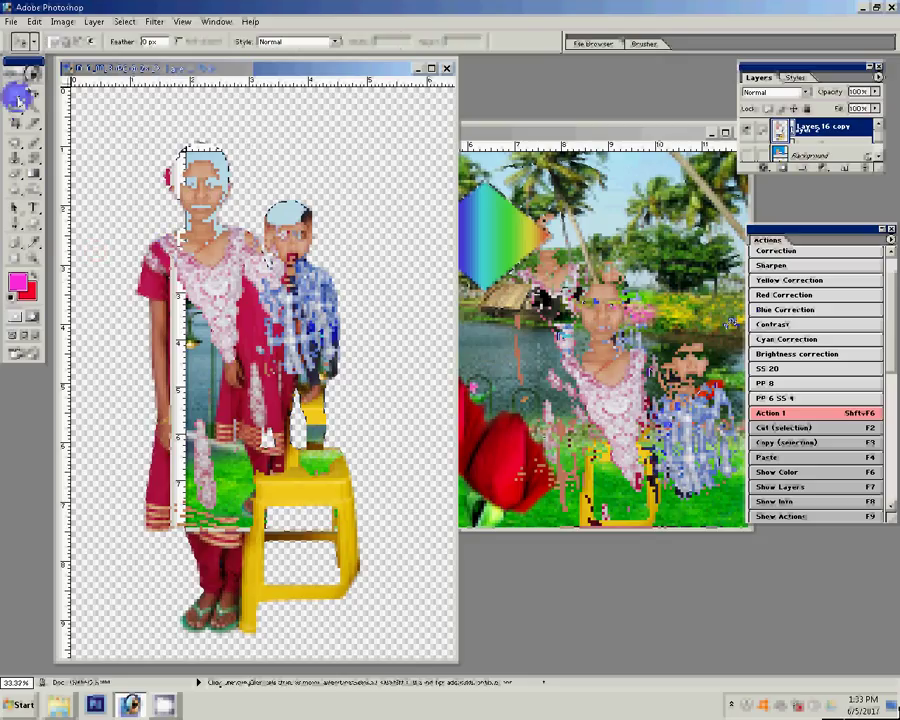
# - Copy the girl's face from the cutout and place it inside the diamond
pyautogui.moveTo(123, 122); pyautogui.dragTo(244, 282)
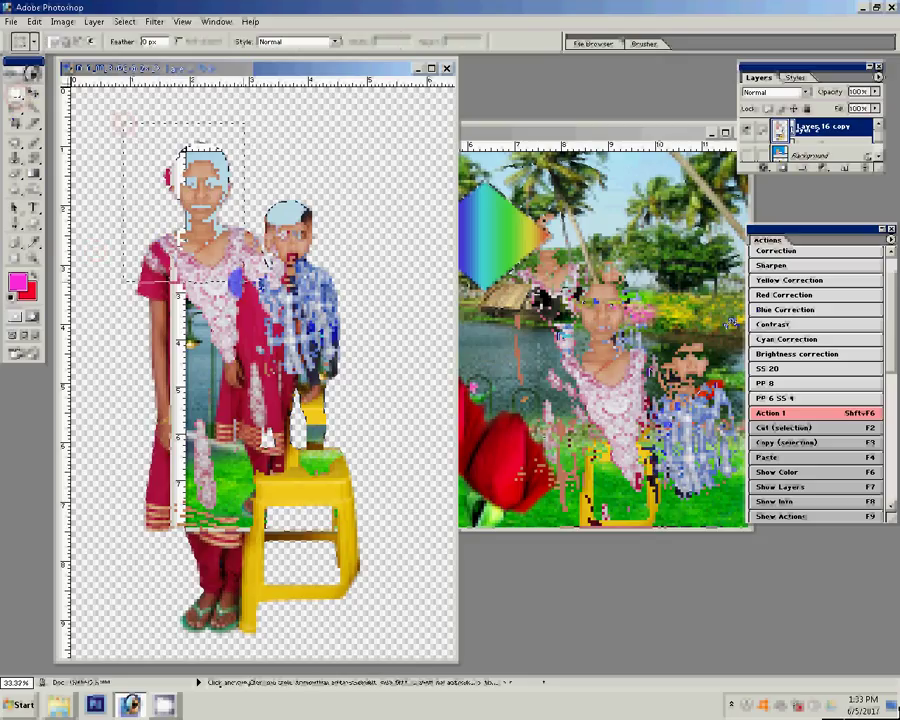
pyautogui.press('j')
pyautogui.moveTo(185, 200); pyautogui.dragTo(210, 335)
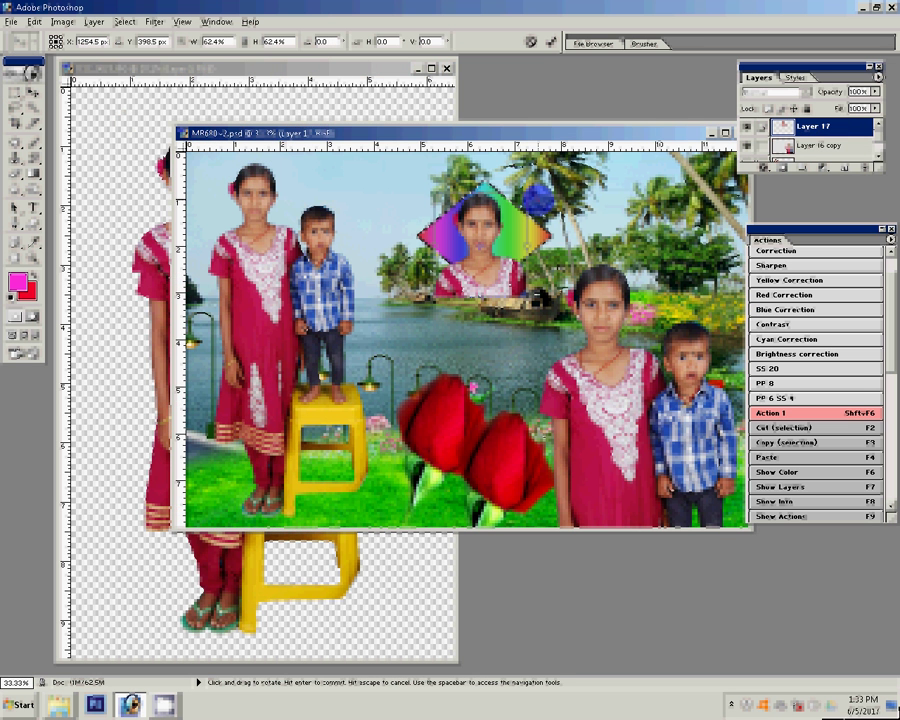
pyautogui.press('Return')
# - Erase the rose area with a larger, full-opacity Background Eraser where the face will show
pyautogui.press('e')
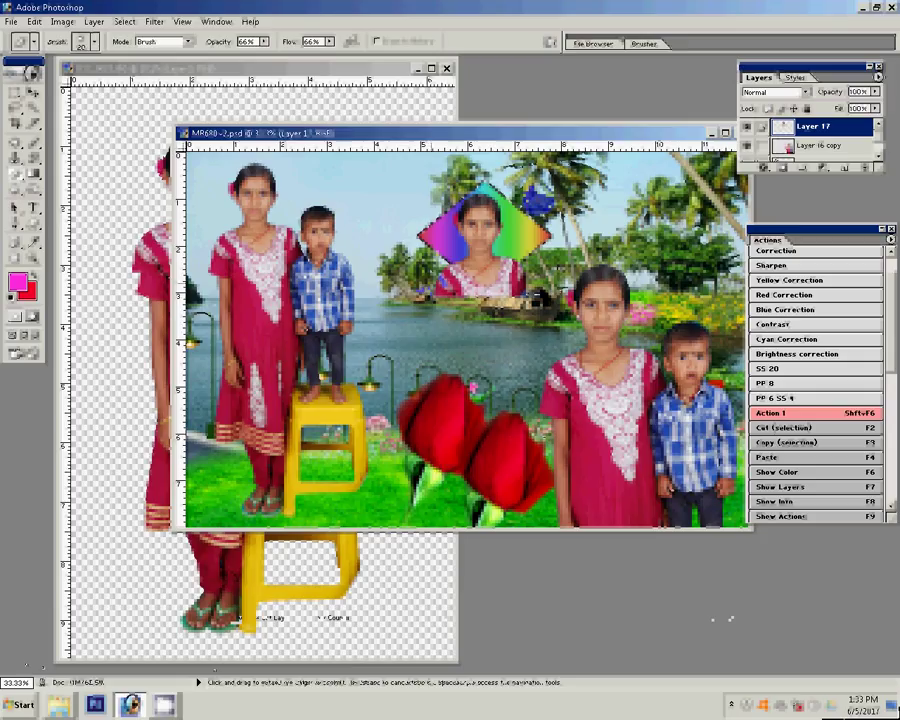
pyautogui.press(']')
pyautogui.press(']')
pyautogui.press(']')
pyautogui.press(']')
pyautogui.press(']')
pyautogui.press(']')
pyautogui.press('0')
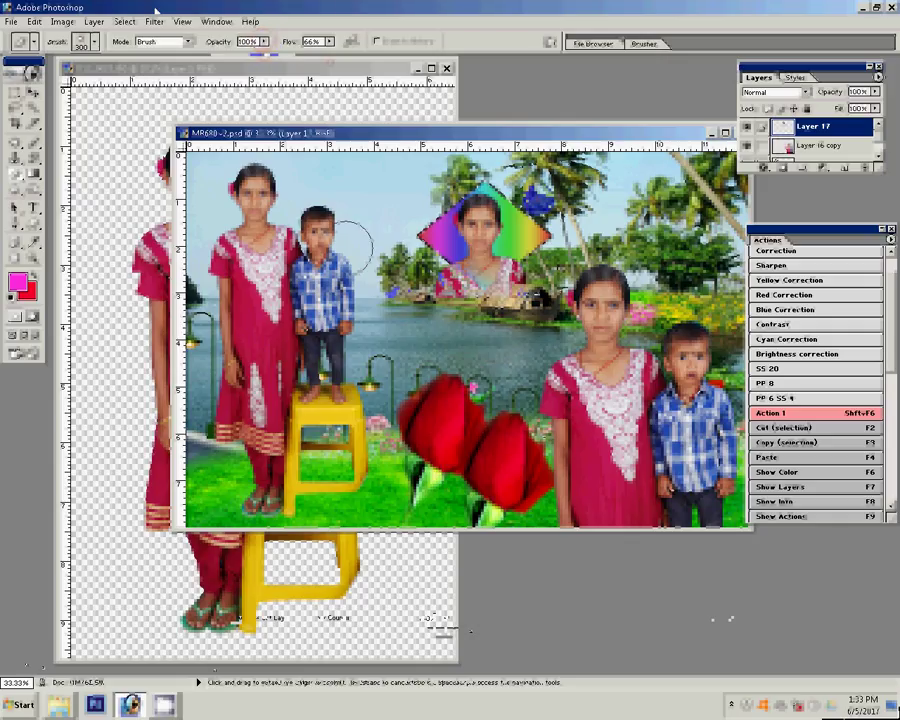
pyautogui.hotkey('shift', 'e')
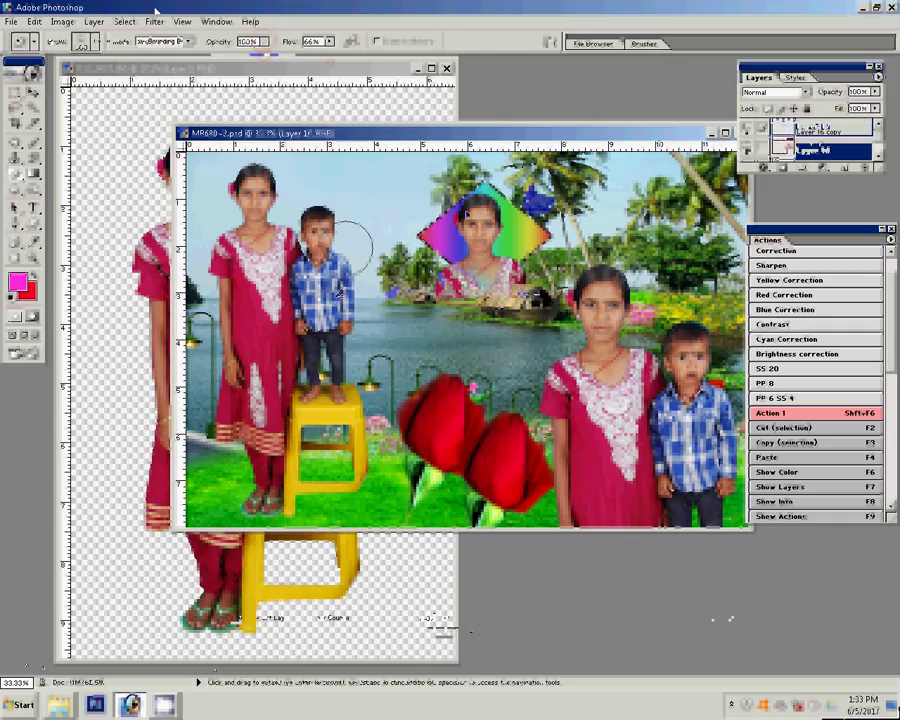
pyautogui.moveTo(505, 440); pyautogui.dragTo(525, 480)
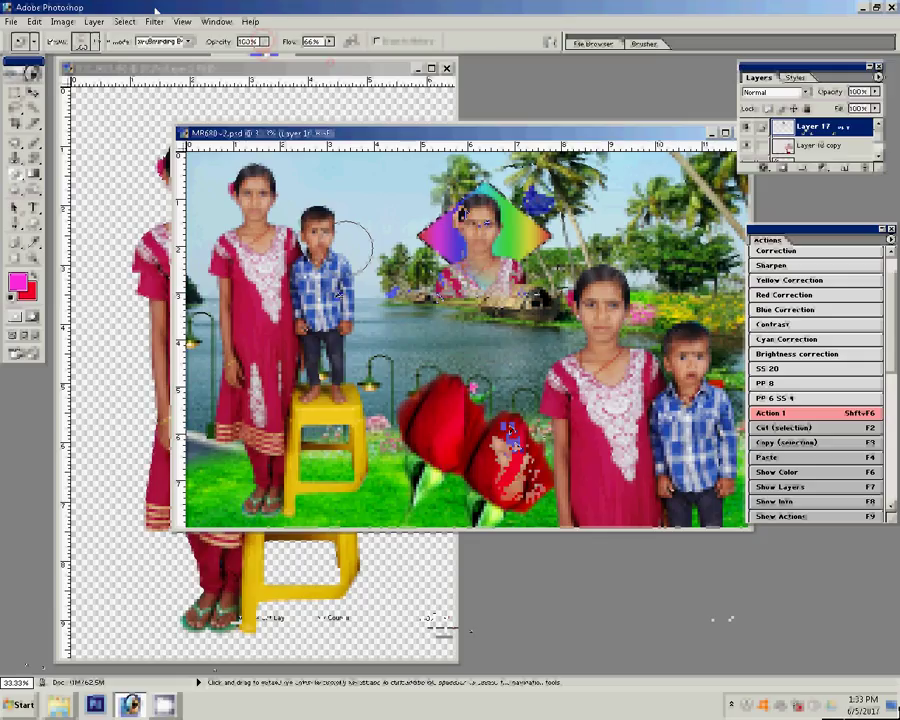
# - Duplicate and resize the face layer, clip it into the right rose, and commit
pyautogui.hotkey('ctrl', 't')
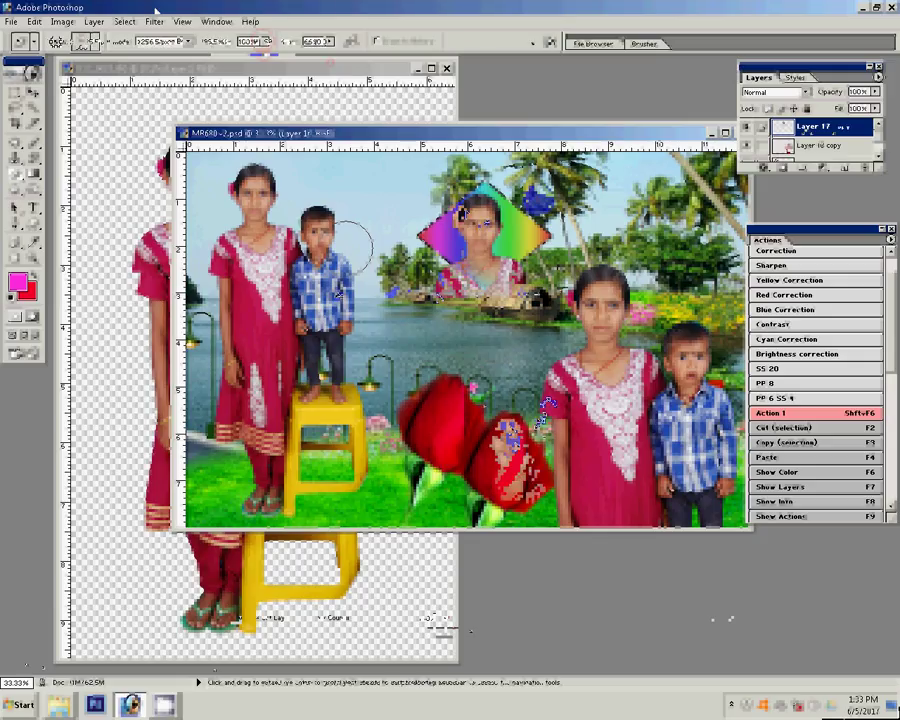
pyautogui.hotkey('ctrl', 'alt', 't')
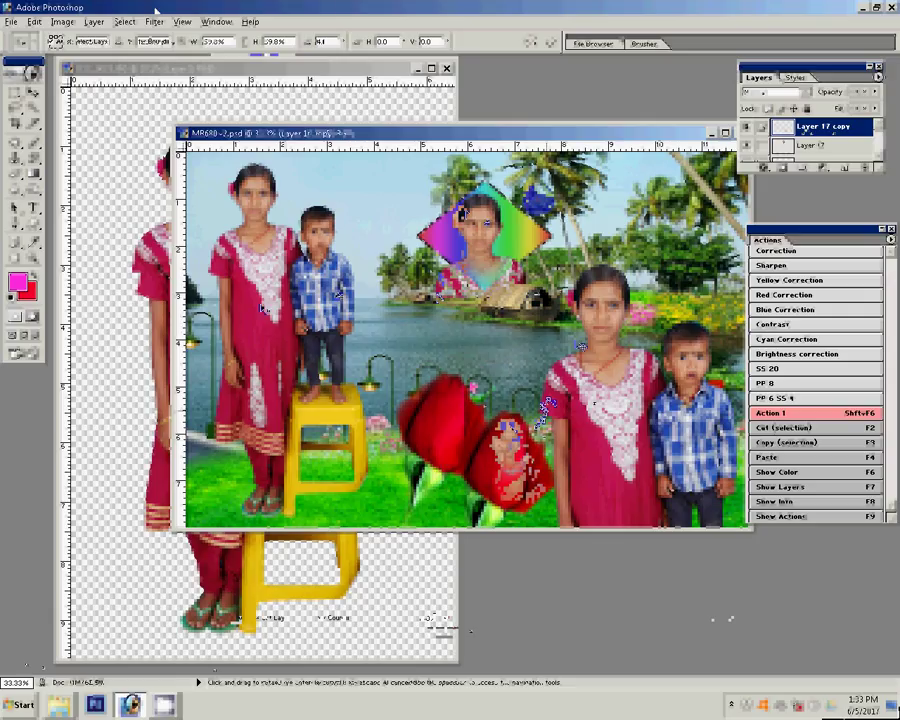
pyautogui.hotkey('alt', '[')
pyautogui.press('Return')
pyautogui.click(18, 95)
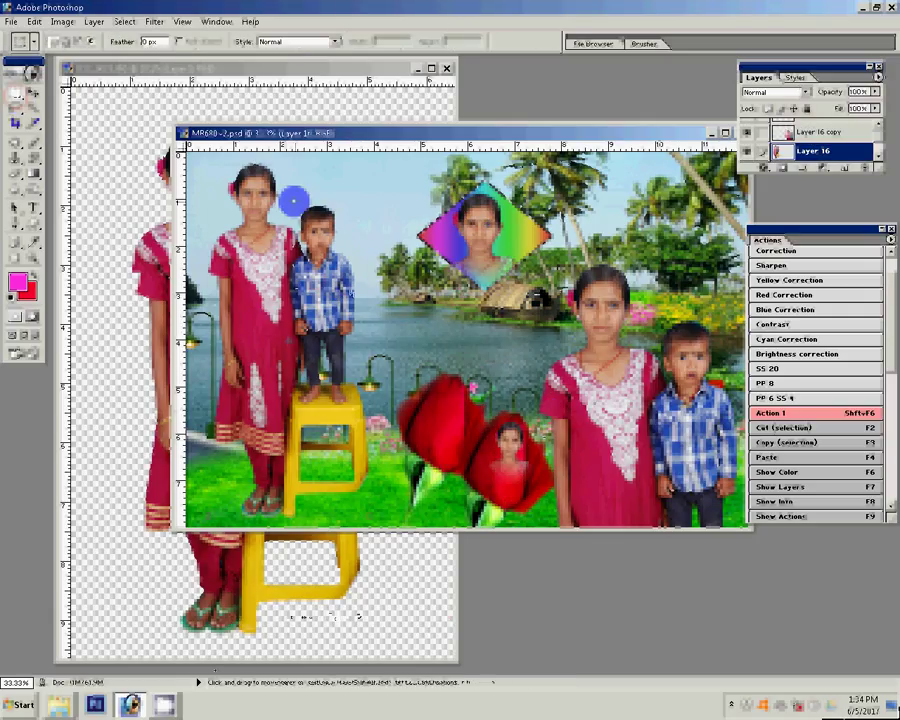
# - Paste the boy's face onto the left red rose and erase its edges into the petals
pyautogui.press('v')
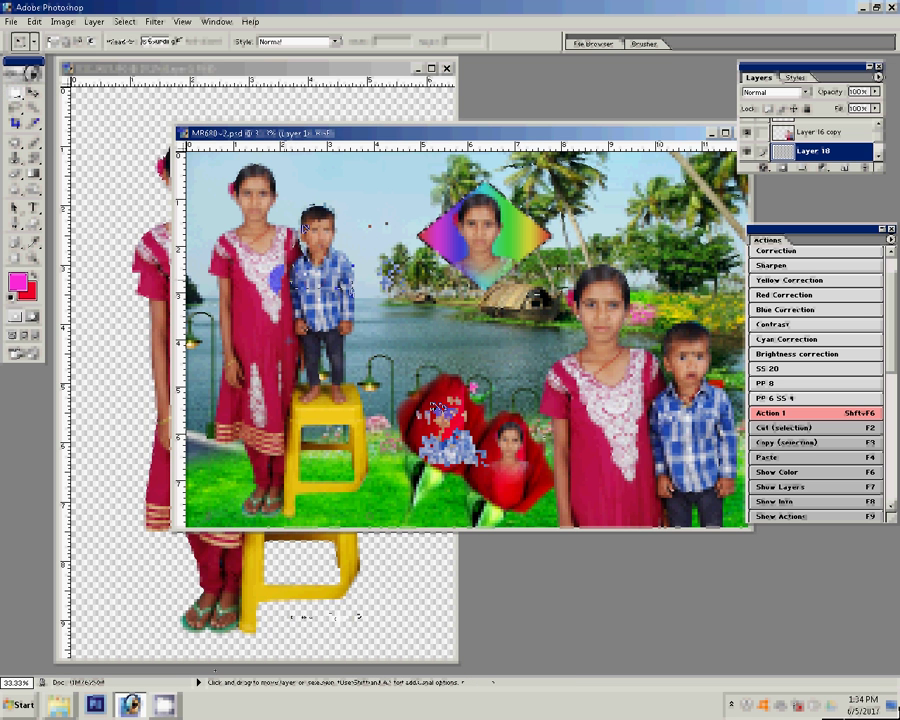
pyautogui.press('v')
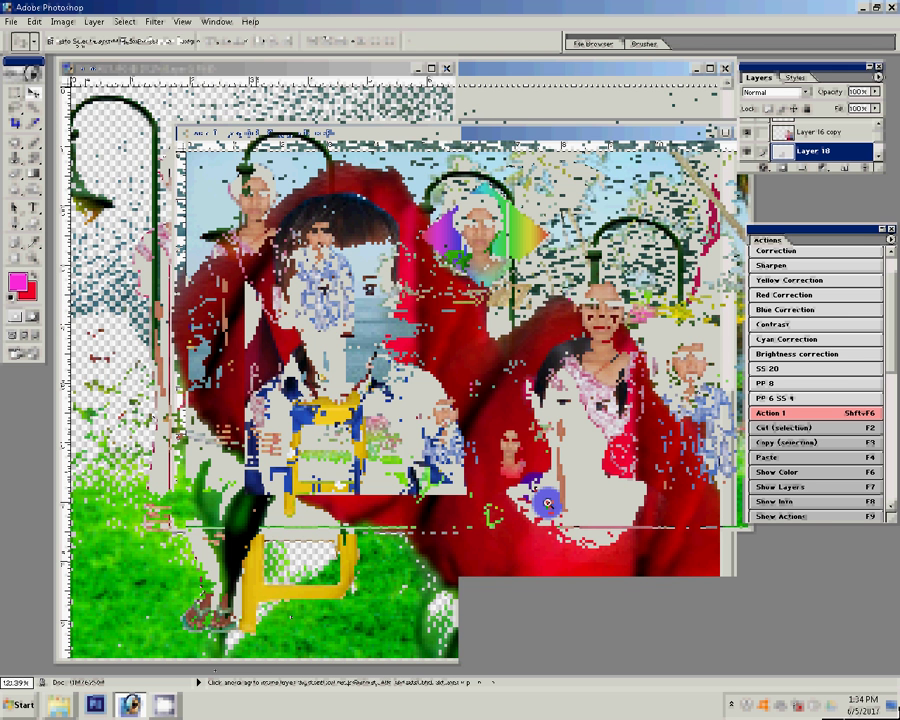
pyautogui.press('e')
pyautogui.press('[')
pyautogui.press('[')
pyautogui.press('[')
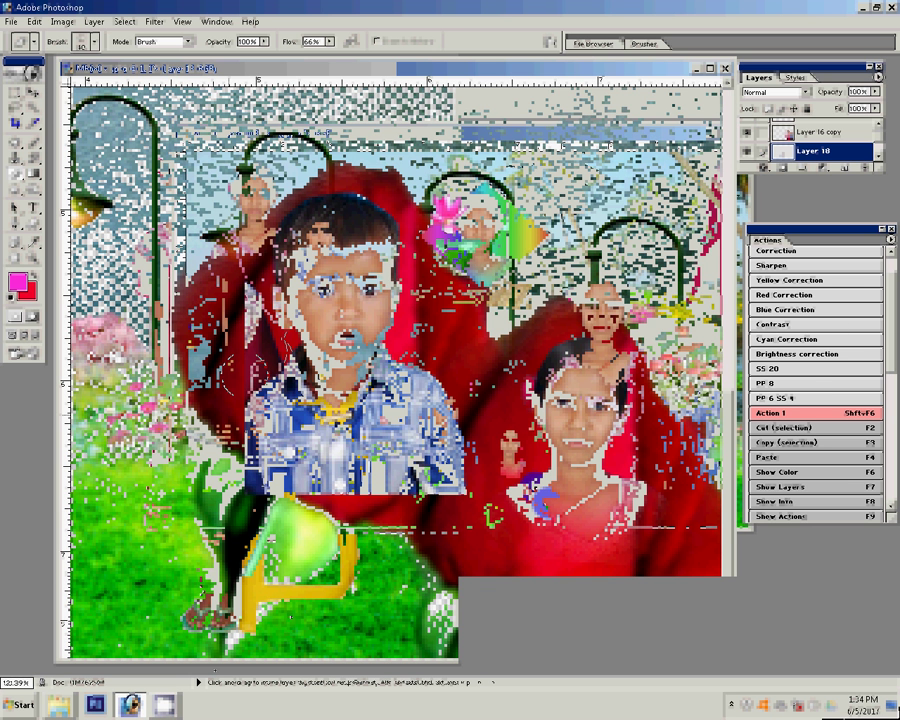
pyautogui.press(']')
pyautogui.press(']')
pyautogui.press(']')
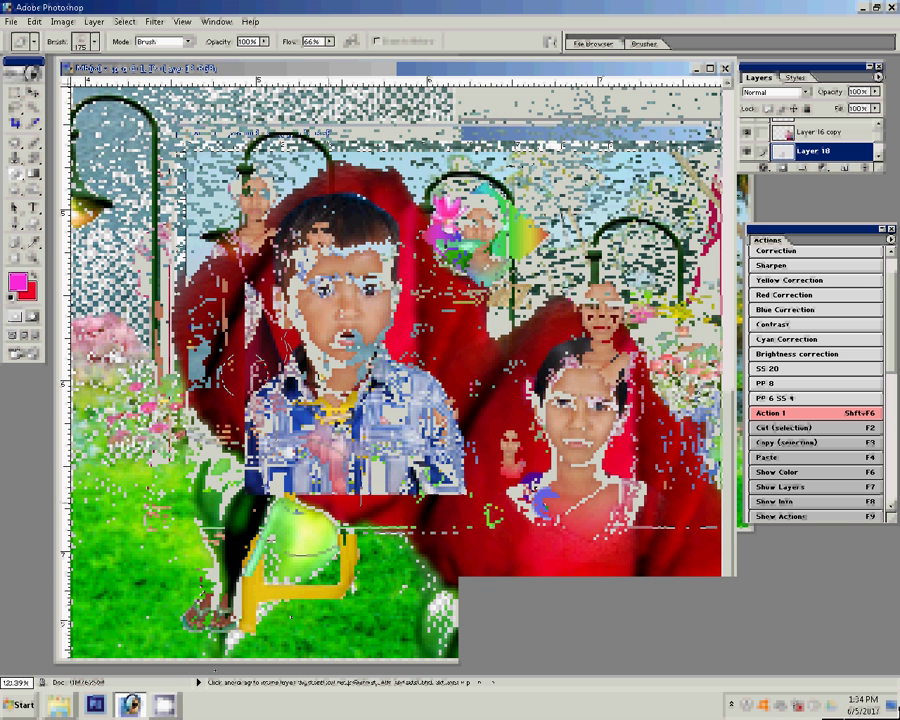
pyautogui.press(']')
pyautogui.press(']')
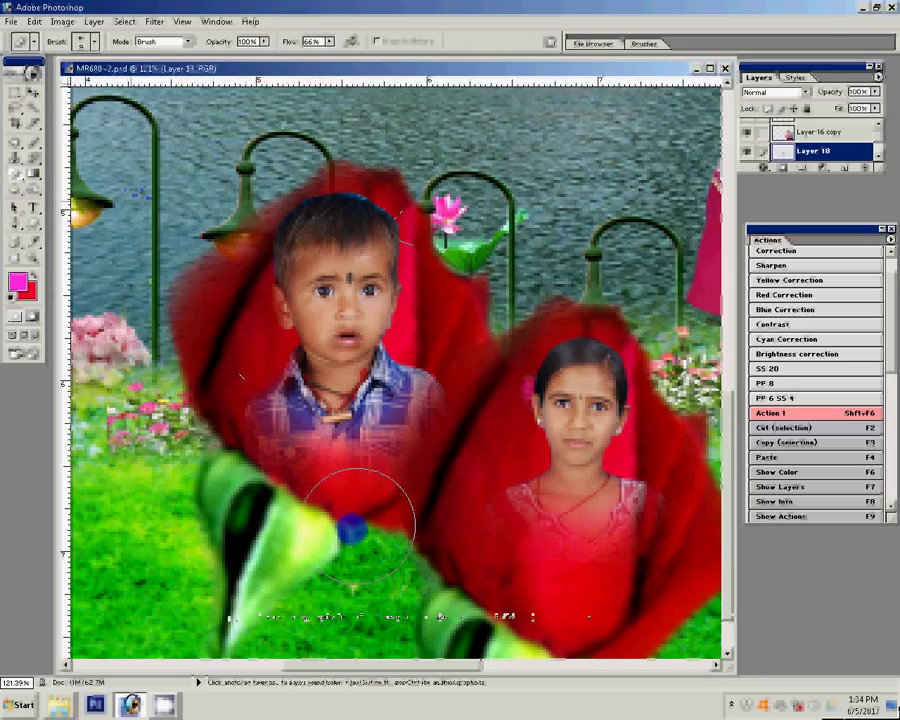
# - Flatten all layers into a single Background layer and fit the composite in the window
pyautogui.press('z')
pyautogui.click(91, 25)
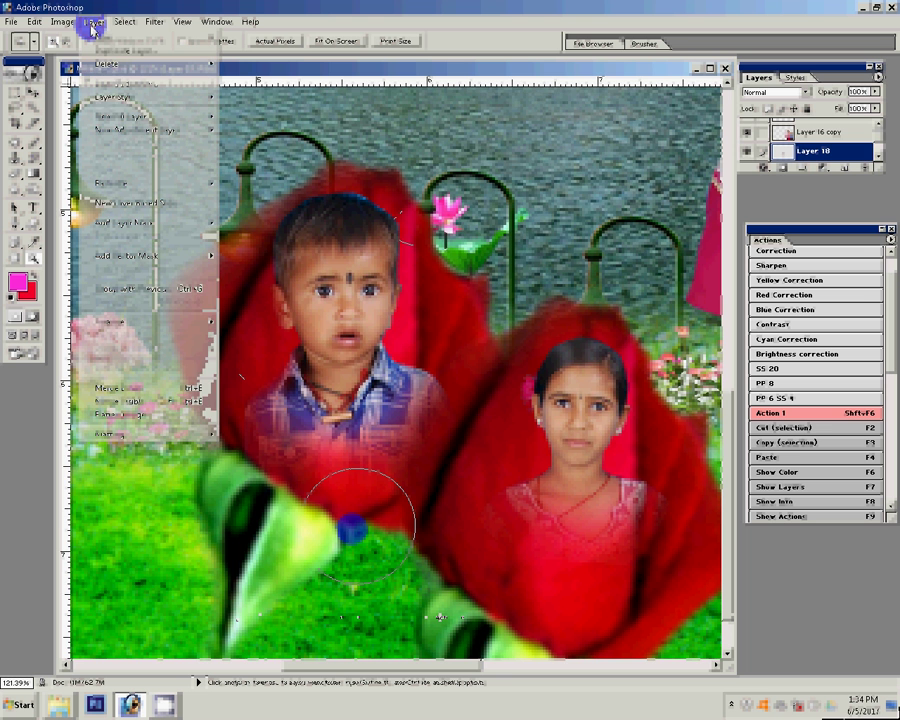
pyautogui.hotkey('ctrl', 'j')
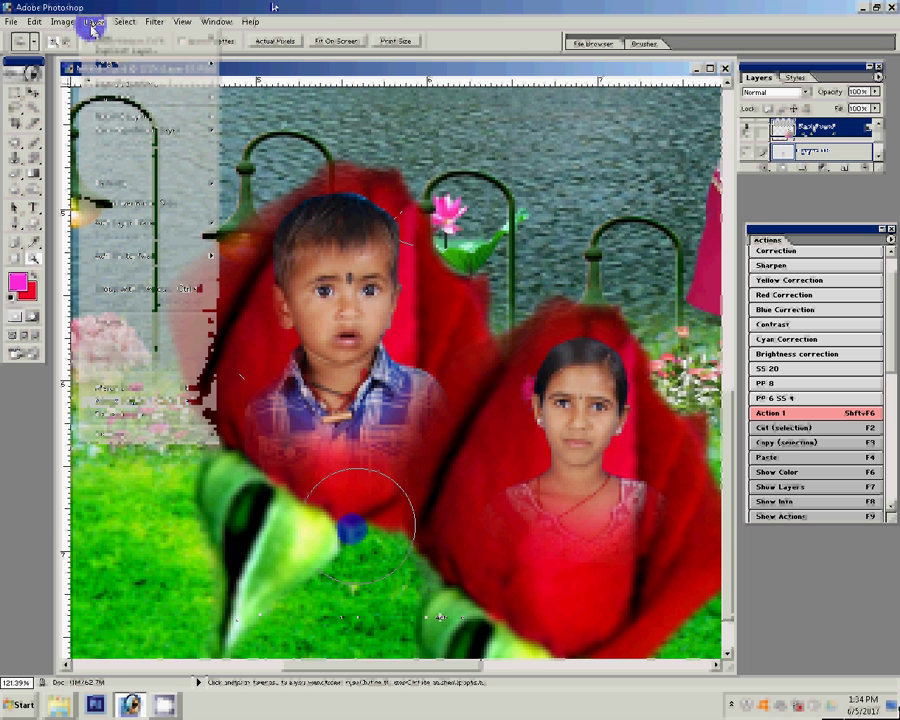
pyautogui.click(338, 42)
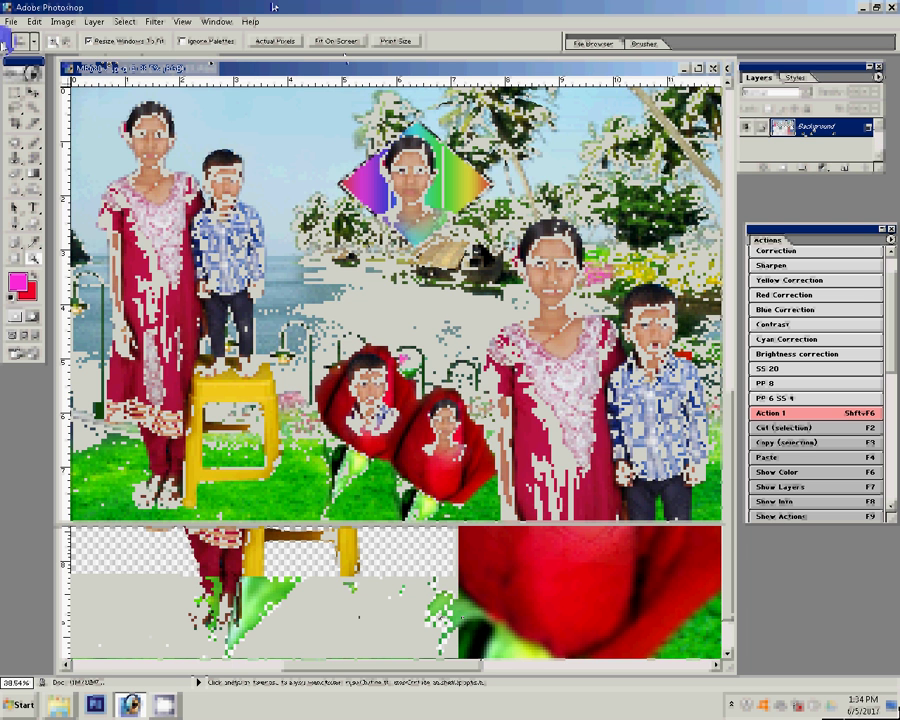
# - Resize the image to 6 inches wide at 300 resolution, then bring up Save As
pyautogui.click(60, 22)
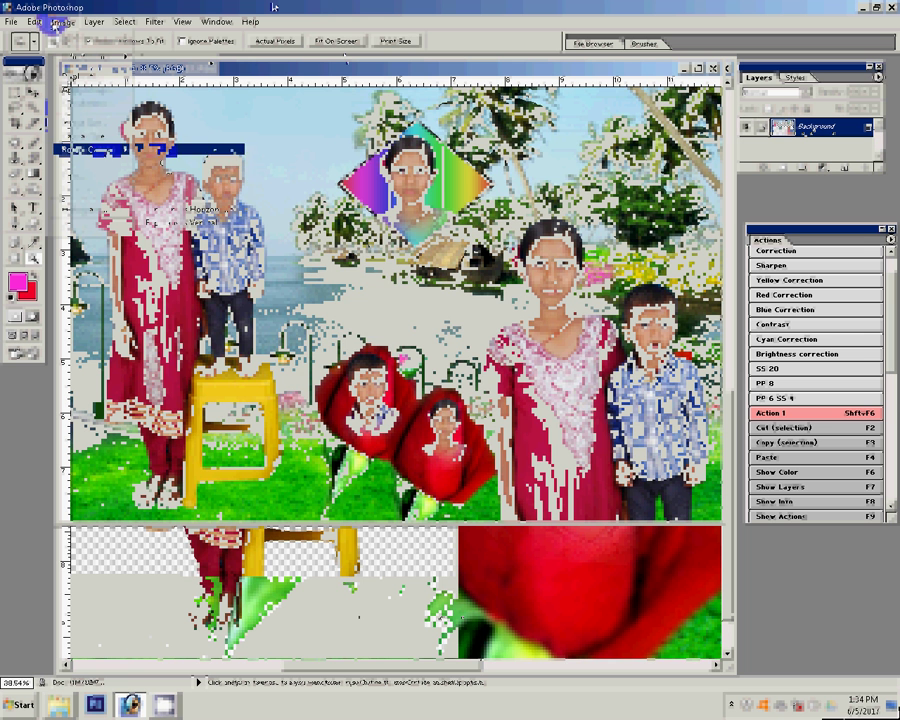
pyautogui.click(86, 122)
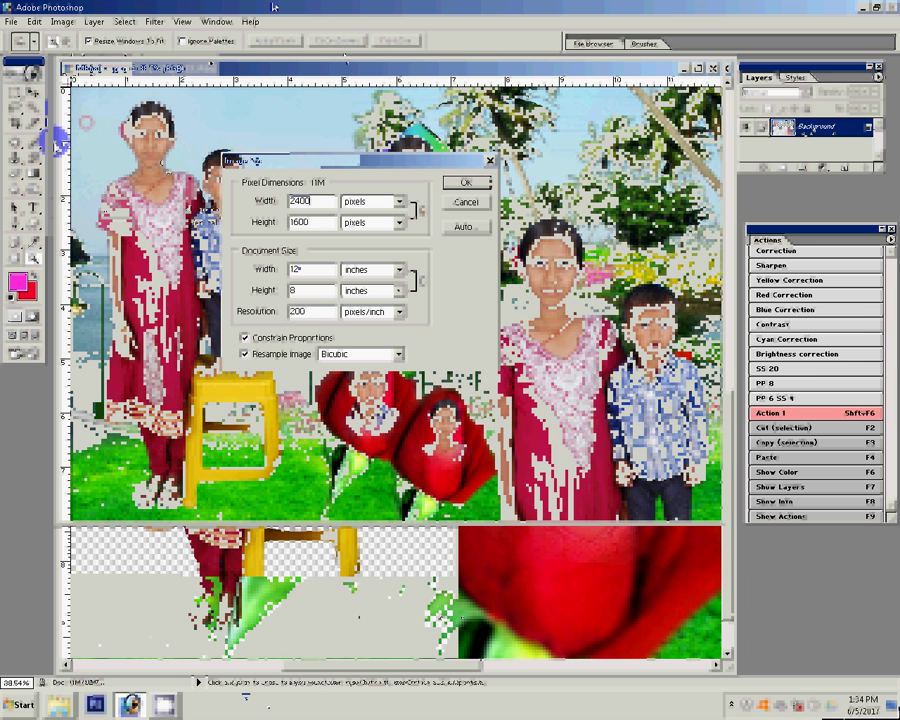
pyautogui.press('Tab')
pyautogui.press('Tab')
pyautogui.write('6')
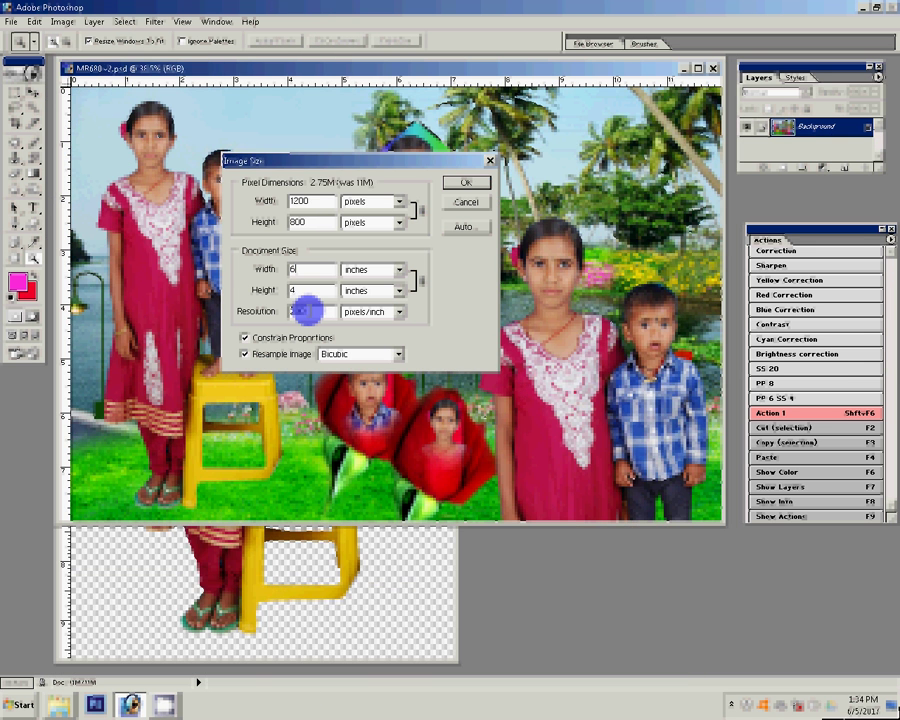
pyautogui.write('30')
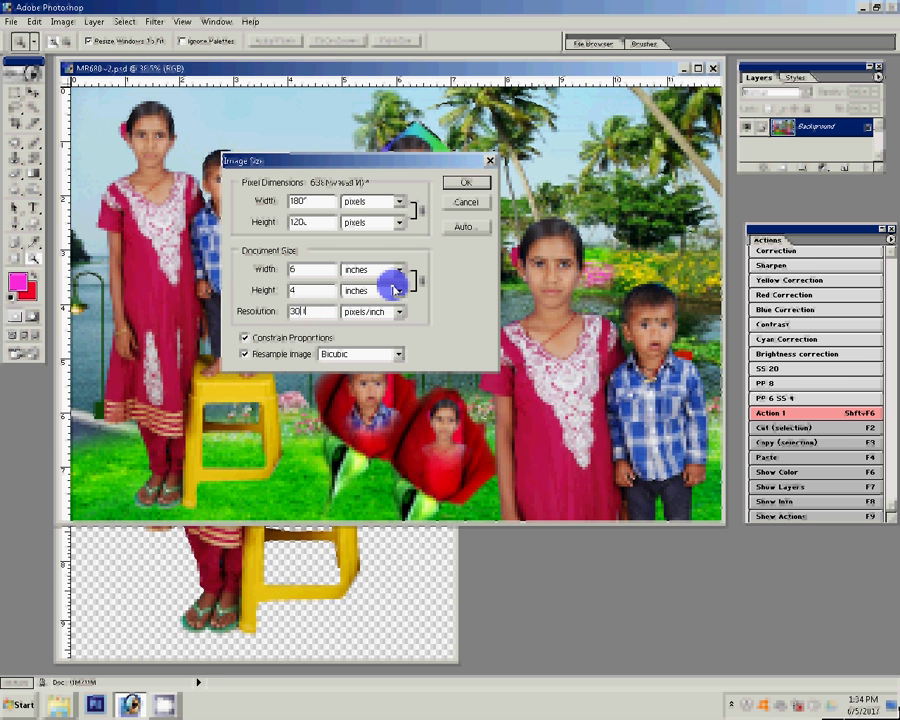
pyautogui.press('Return')
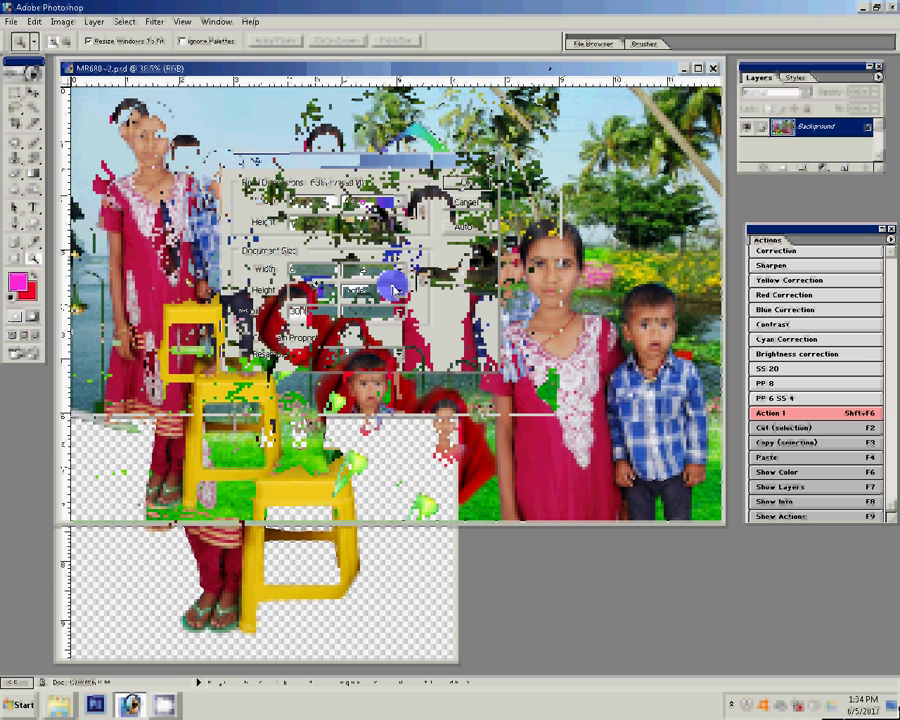
pyautogui.hotkey('ctrl', 'shift', 's')
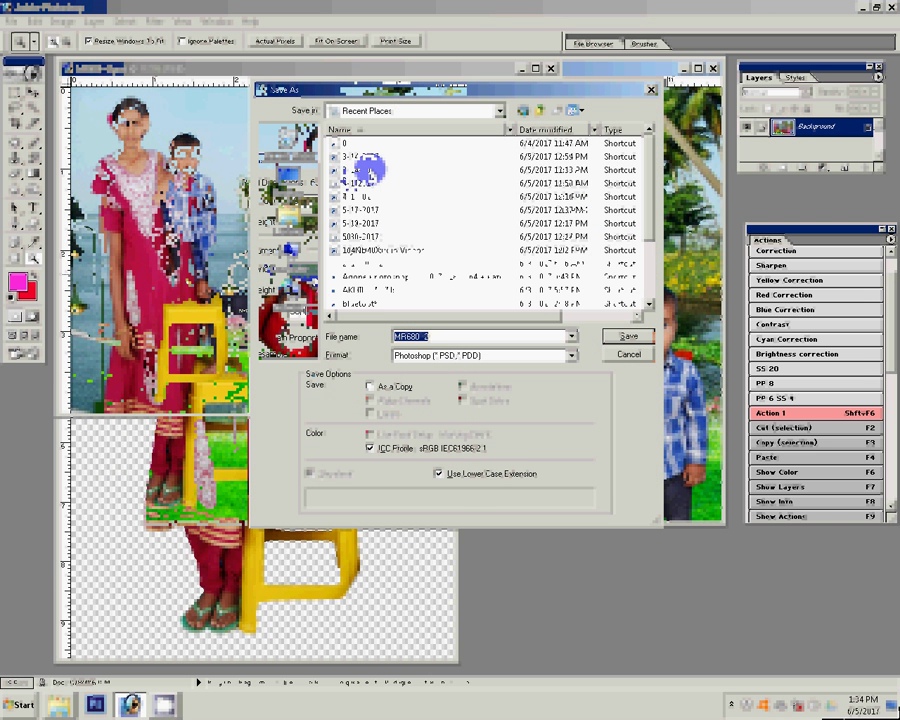
# - Switch the Save As file format to JPEG
pyautogui.click(368, 183)
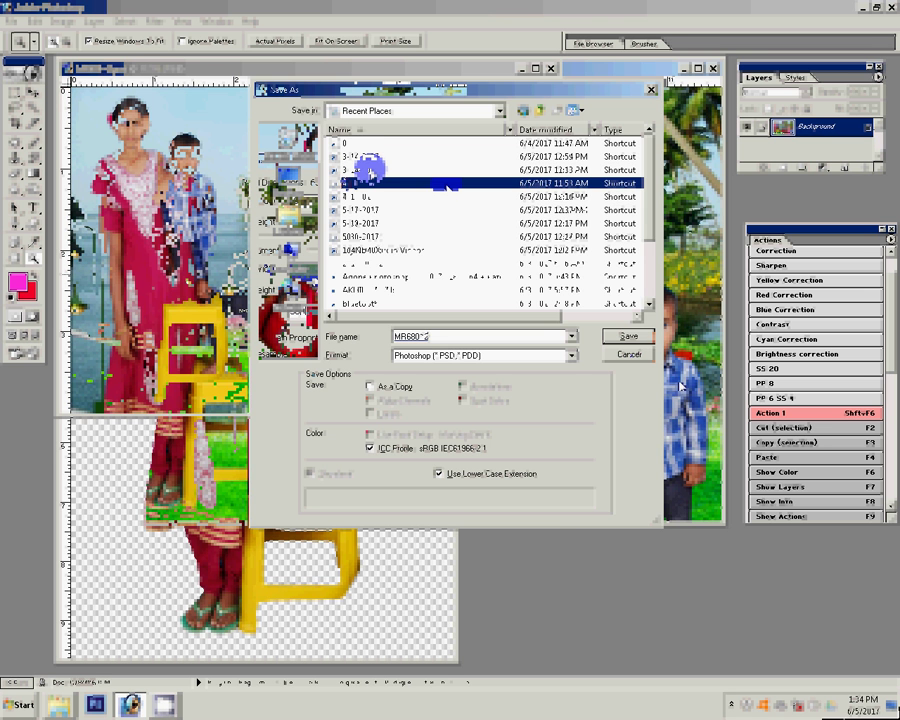
pyautogui.click(628, 336)
pyautogui.click(440, 336)
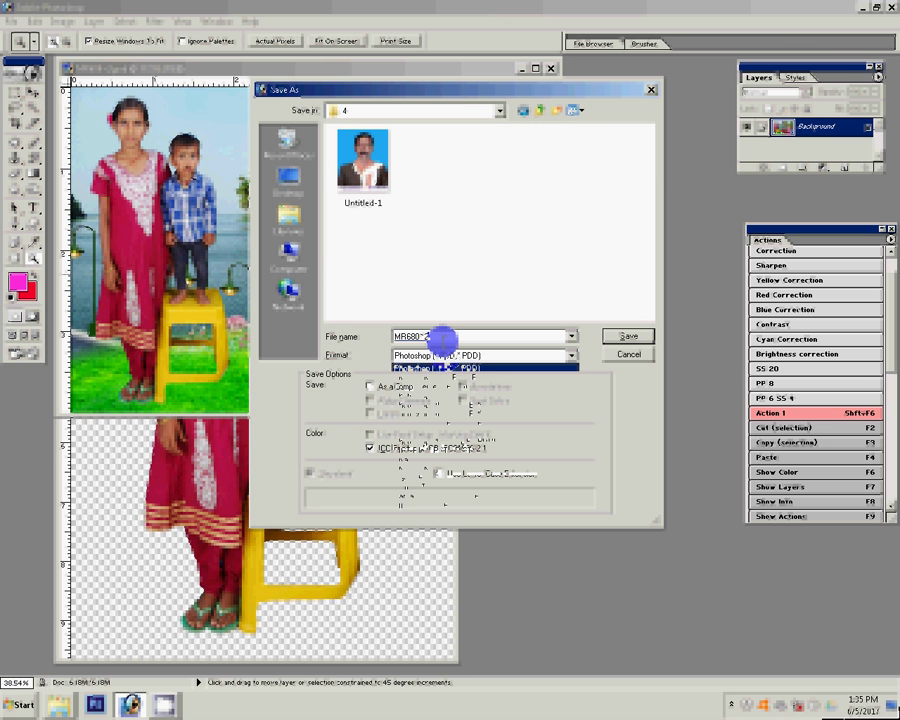
pyautogui.press('Down')
pyautogui.press('Down')
pyautogui.press('Down')
pyautogui.press('Return')
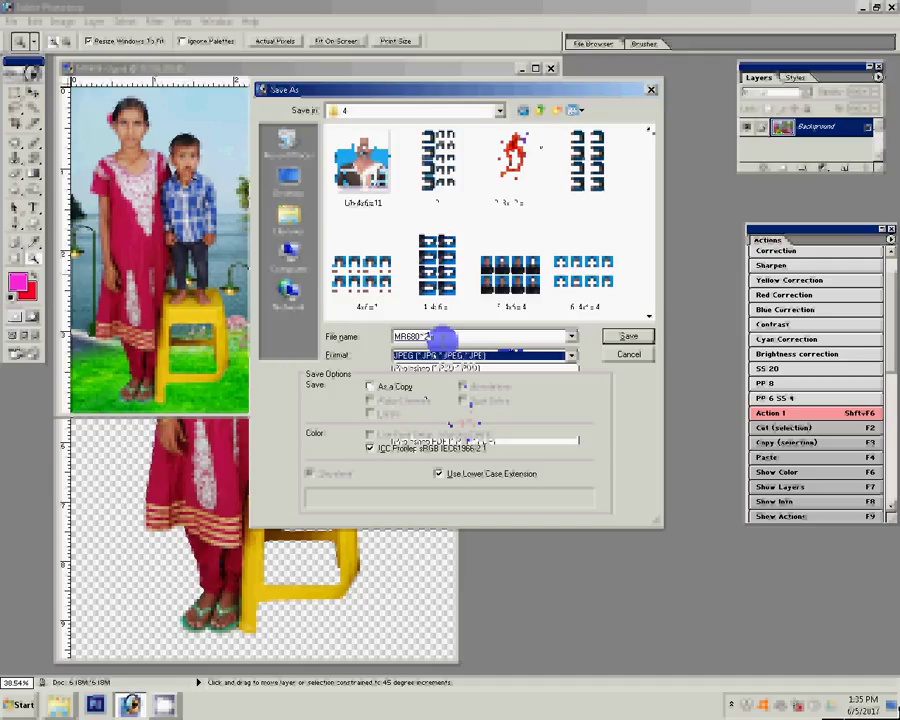
# - Save the JPEG as 4-4x6=1 in folder 5, then close the document without saving
pyautogui.click(536, 112)
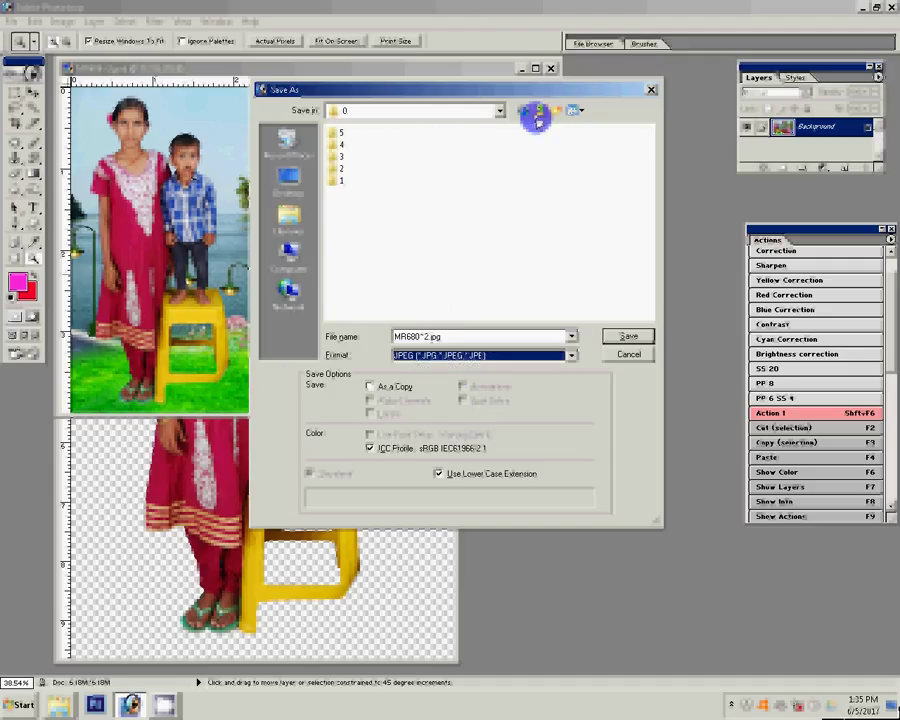
pyautogui.doubleClick(339, 132)
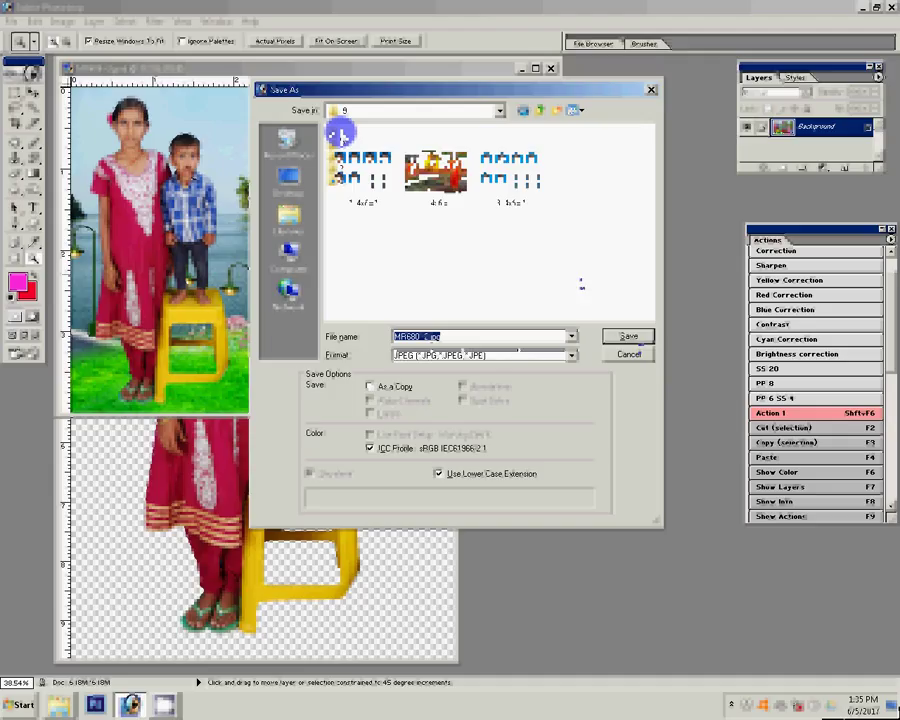
pyautogui.write('4-4')
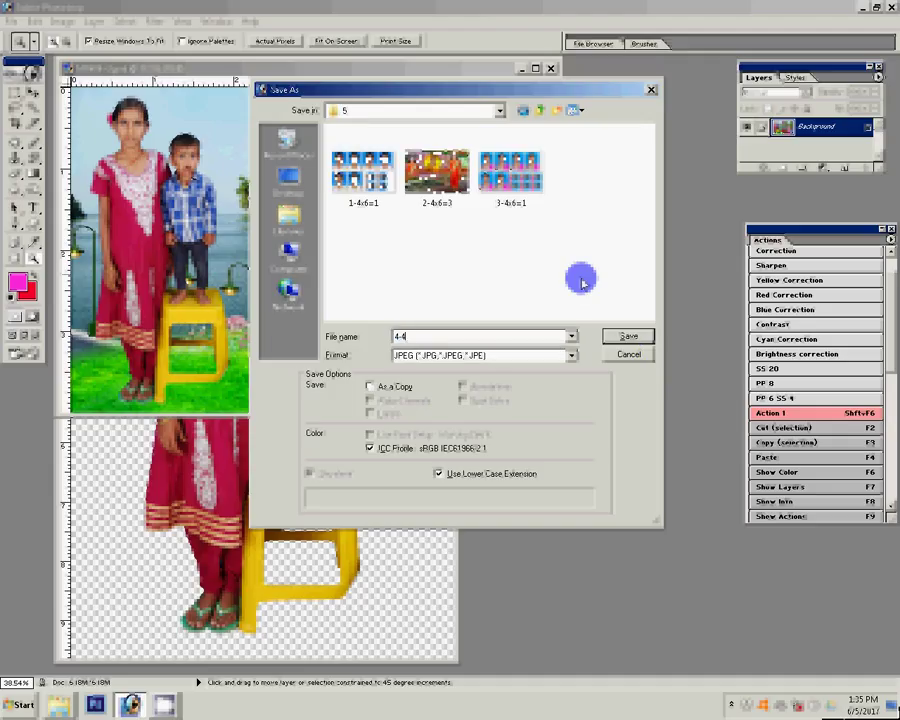
pyautogui.write('x6=')
pyautogui.write('1')
pyautogui.press('Return')
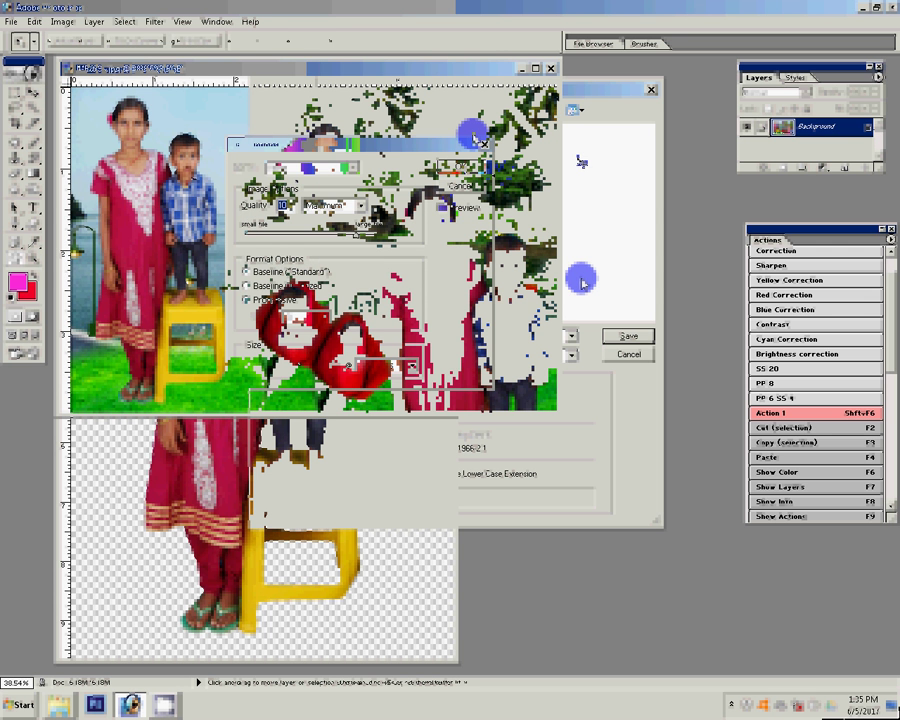
pyautogui.click(447, 69)
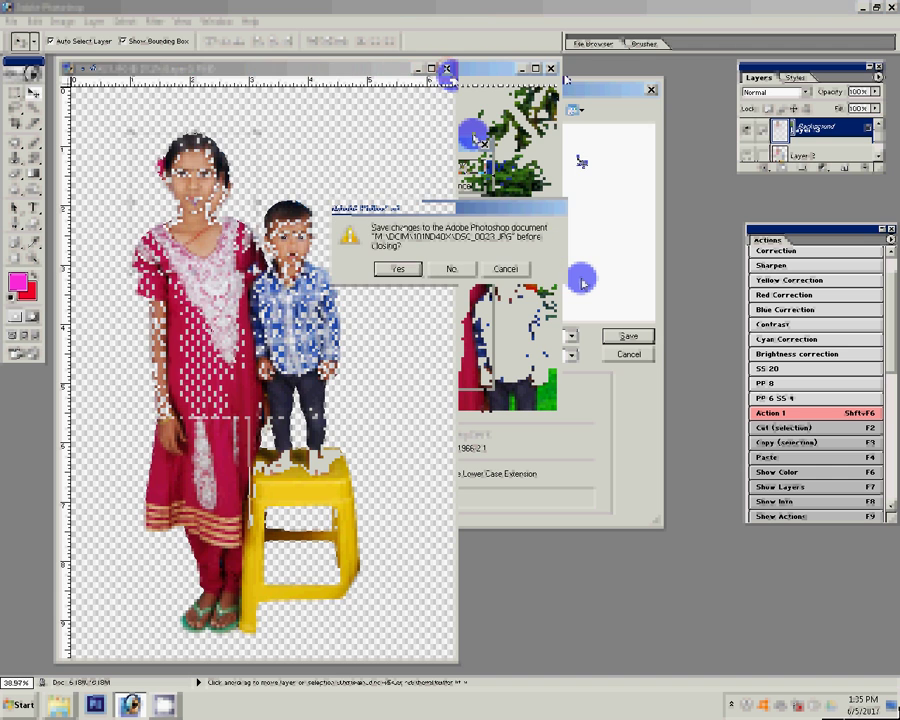
pyautogui.press('n')
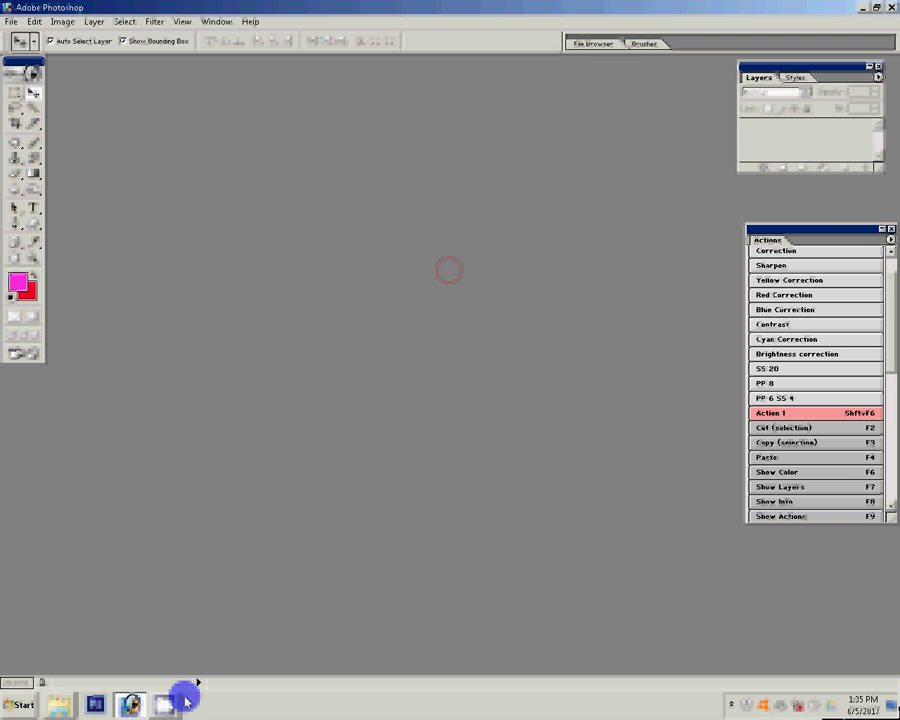